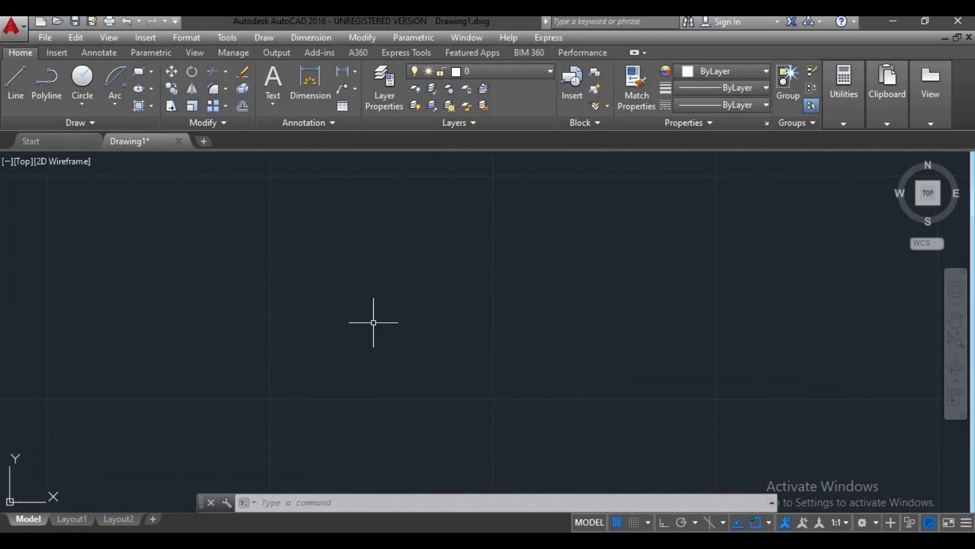
Step: Erase the seven old rectangles and switch off the background grid
{"action": "left_click", "coordinate": [648, 238]}
{"action": "left_click", "coordinate": [424, 344]}
{"action": "type", "text": "e"}
{"action": "key", "text": "Return"}
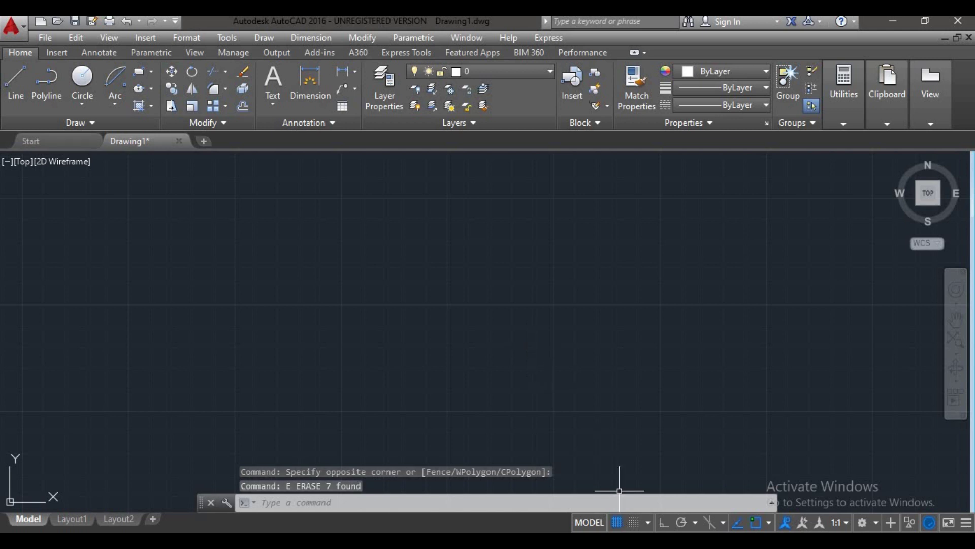
{"action": "left_click", "coordinate": [615, 523]}
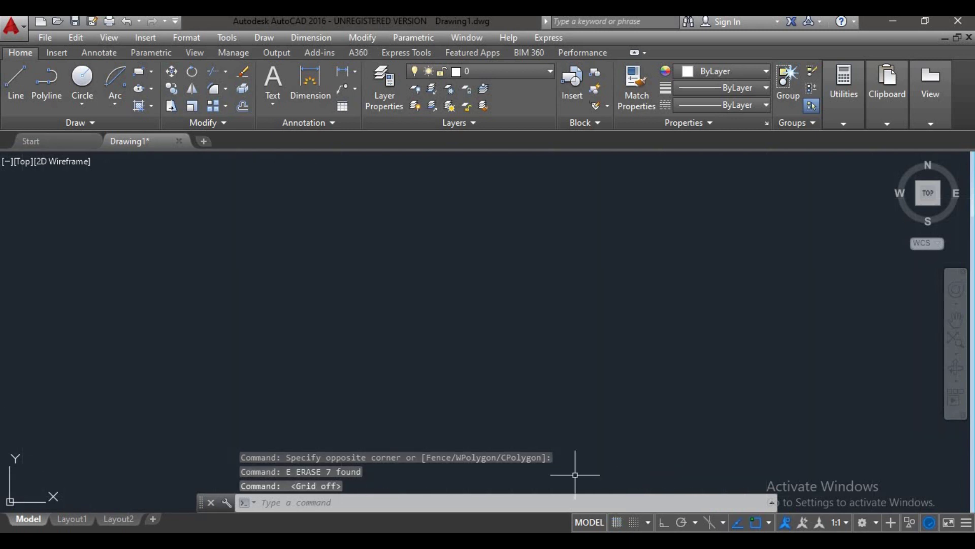
Step: Start the Ellipse Center command from the Draw menu
{"action": "left_click", "coordinate": [264, 35]}
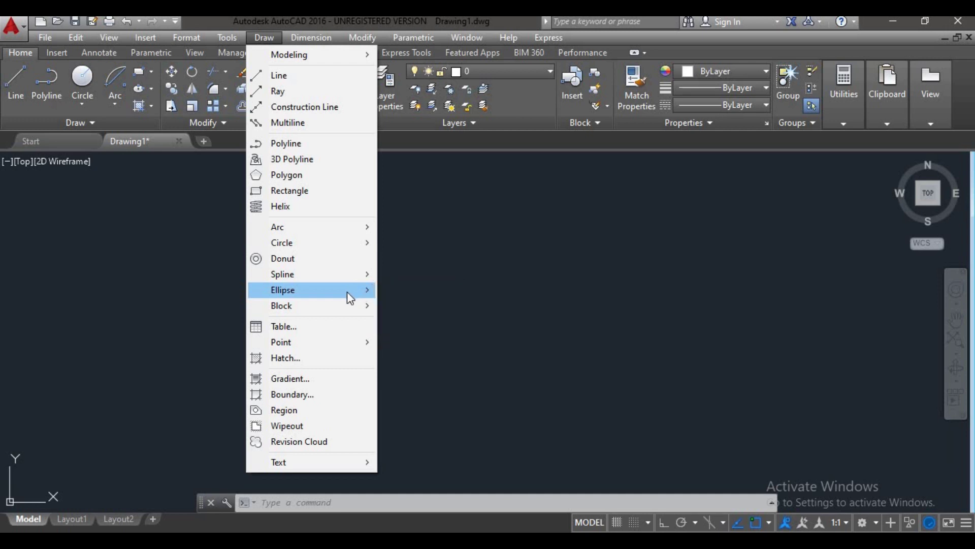
{"action": "mouse_move", "coordinate": [283, 289]}
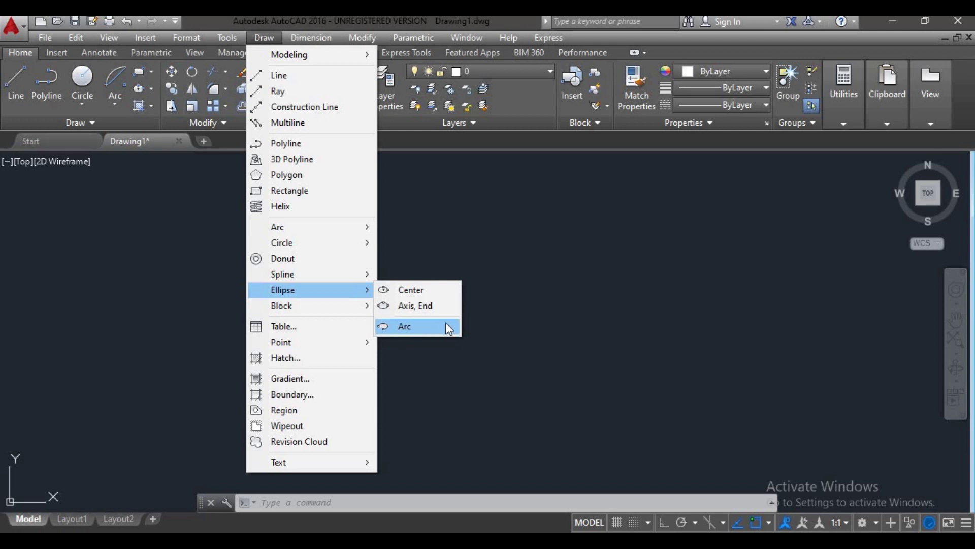
{"action": "key", "text": "Escape"}
{"action": "left_click", "coordinate": [326, 290]}
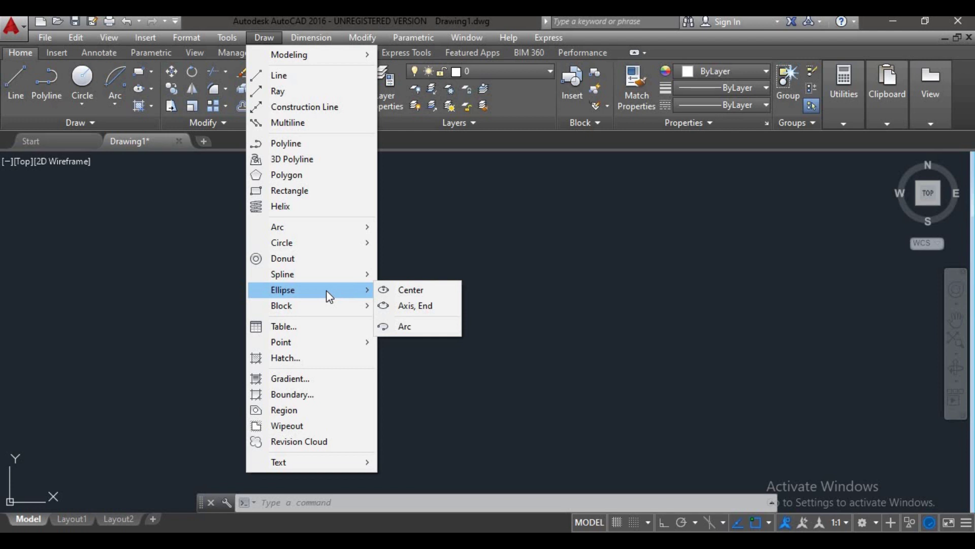
{"action": "left_click", "coordinate": [423, 291]}
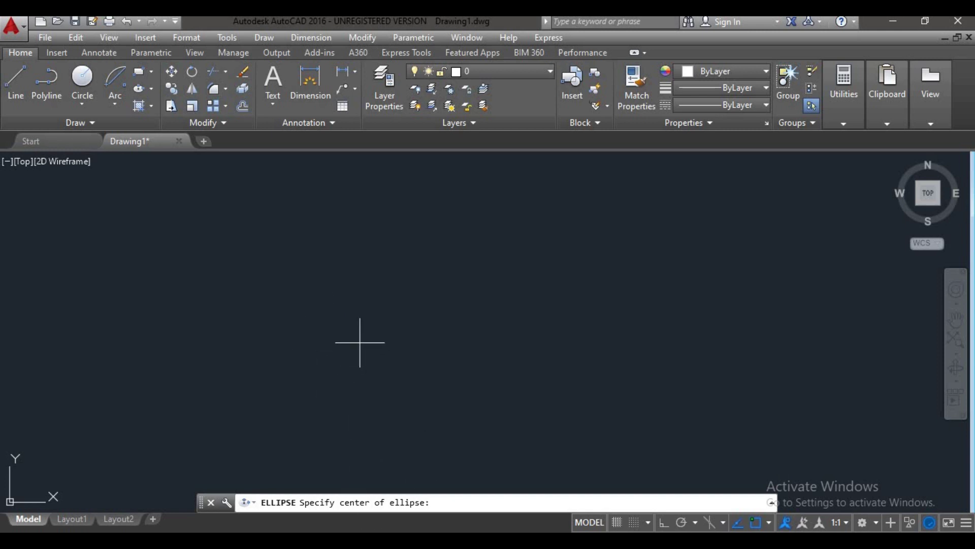
Step: Place the ellipse centre, turn on Ortho, and set a 20-unit horizontal axis endpoint
{"action": "left_click", "coordinate": [360, 342]}
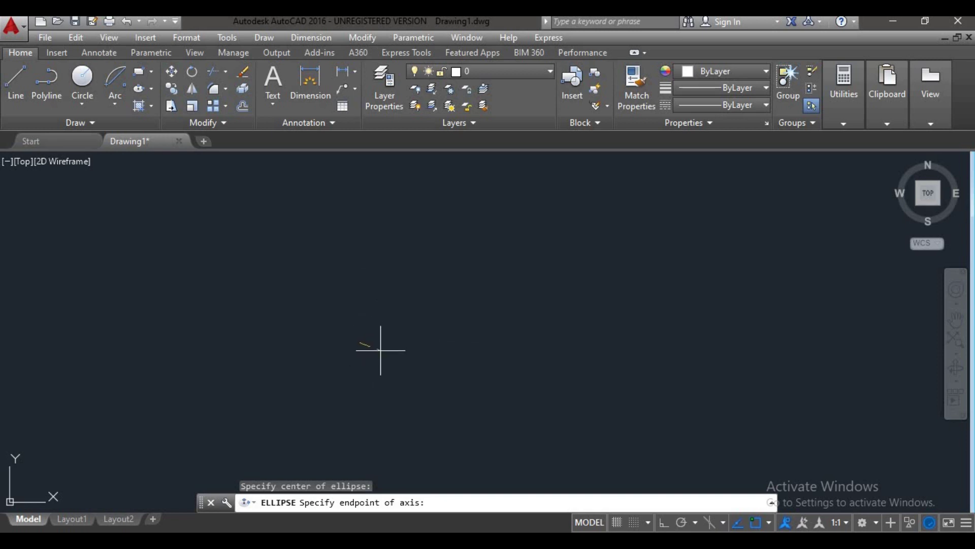
{"action": "left_click", "coordinate": [664, 522]}
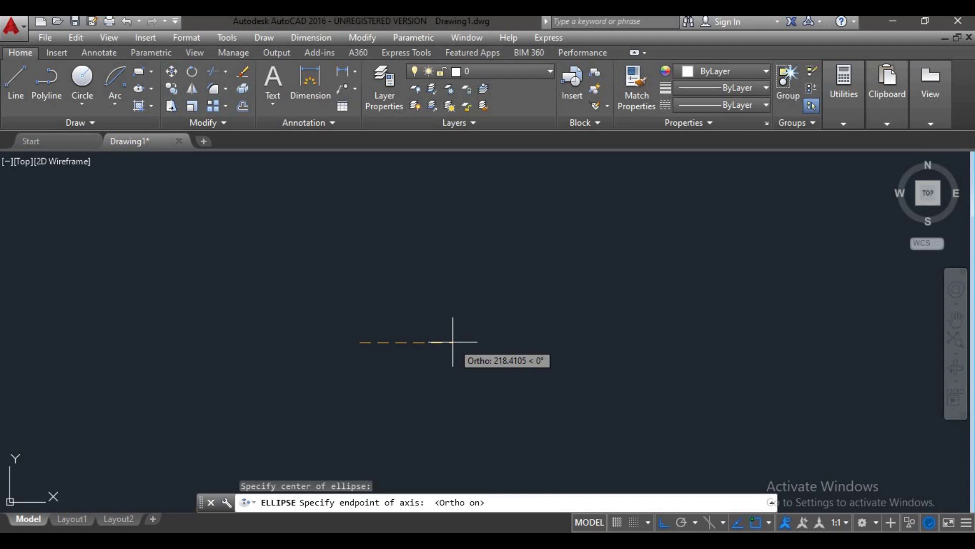
{"action": "type", "text": "20"}
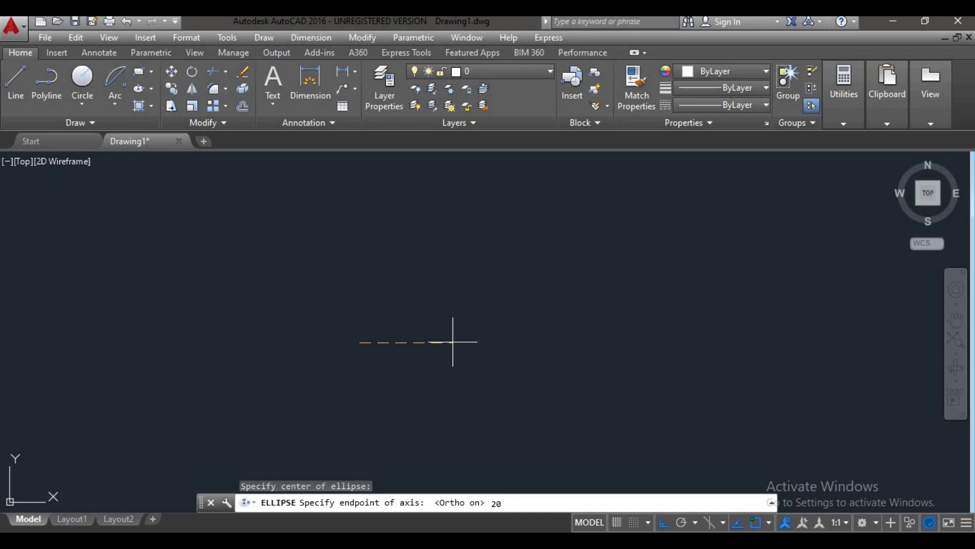
{"action": "key", "text": "Return"}
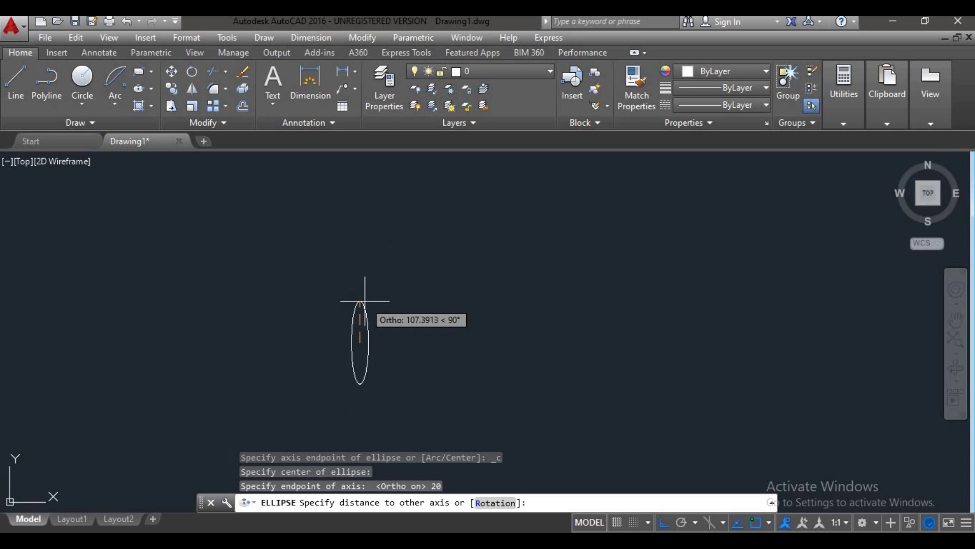
Step: Finish the tall ellipse with a 30-unit other-axis distance and pan it left
{"action": "scroll", "coordinate": [366, 338], "scroll_direction": "up", "scroll_amount": 5}
{"action": "scroll", "coordinate": [350, 356], "scroll_direction": "down", "scroll_amount": 5}
{"action": "scroll", "coordinate": [435, 371], "scroll_direction": "up", "scroll_amount": 5}
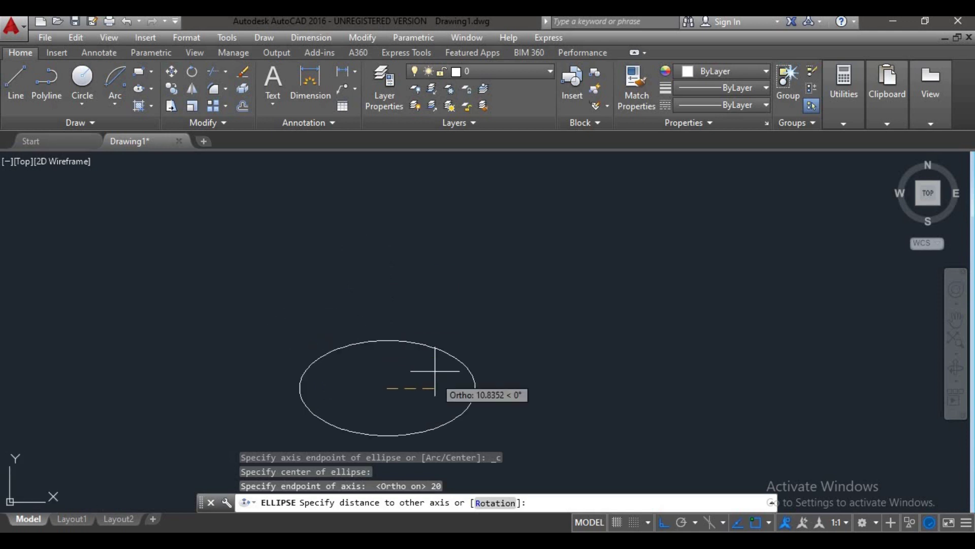
{"action": "scroll", "coordinate": [406, 275], "scroll_direction": "down", "scroll_amount": 2}
{"action": "scroll", "coordinate": [398, 298], "scroll_direction": "down", "scroll_amount": 5}
{"action": "scroll", "coordinate": [398, 305], "scroll_direction": "up", "scroll_amount": 5}
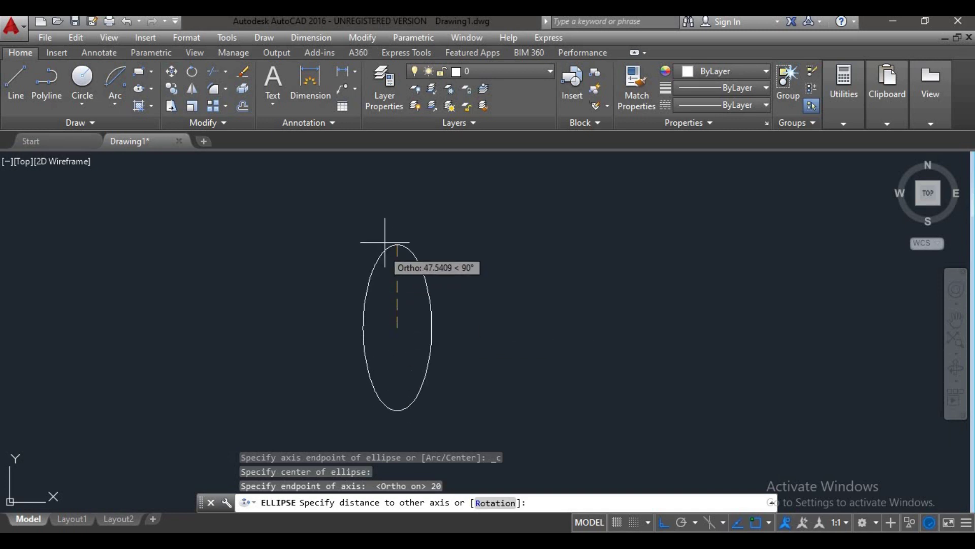
{"action": "type", "text": "30"}
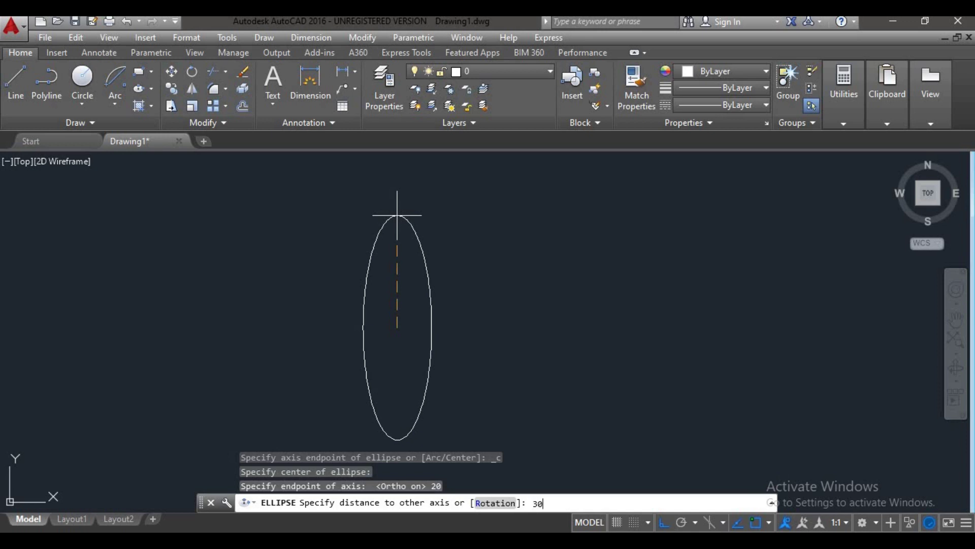
{"action": "key", "text": "Return"}
{"action": "middle_click_drag", "start_coordinate": [399, 351], "coordinate": [318, 339]}
{"action": "scroll", "coordinate": [344, 316], "scroll_direction": "up", "scroll_amount": 2}
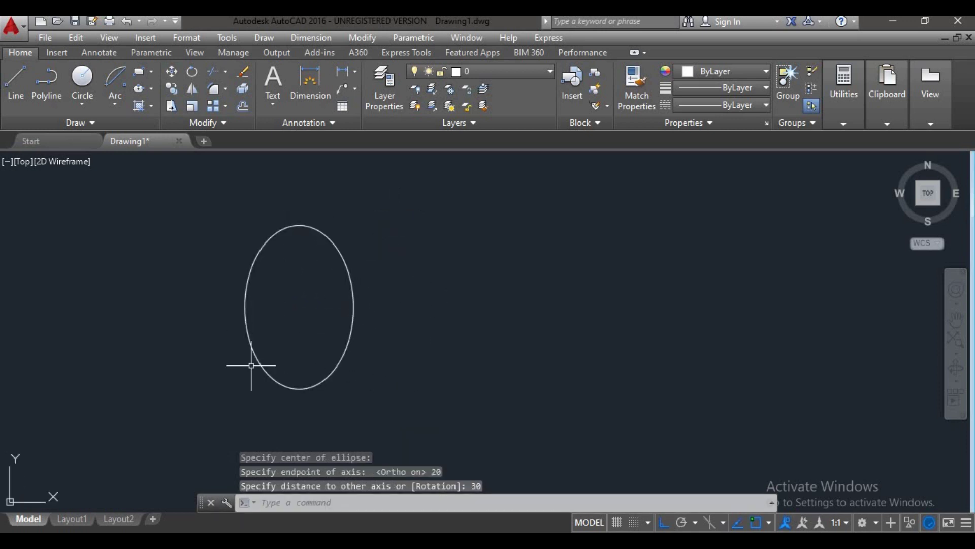
{"action": "middle_click_drag", "start_coordinate": [370, 375], "coordinate": [315, 382]}
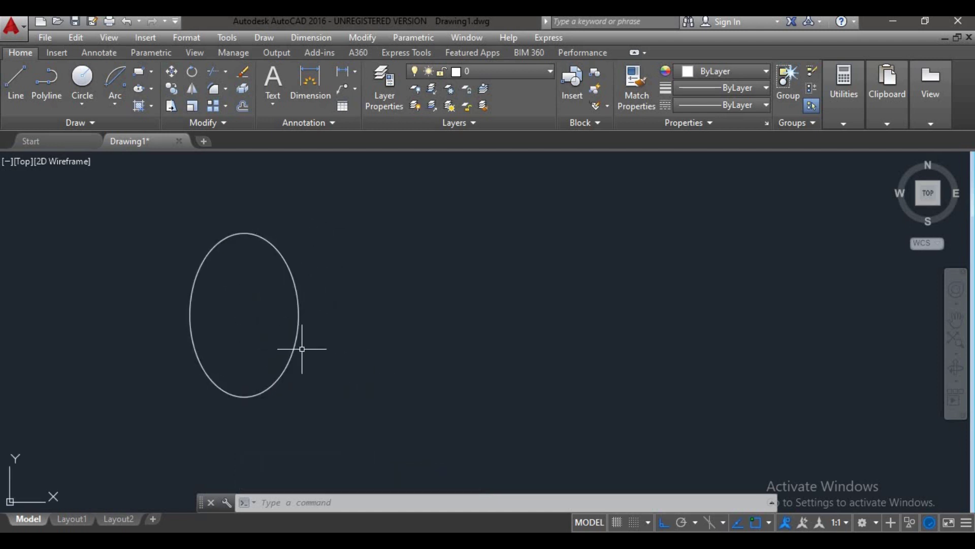
Step: Draw a second ellipse by axis endpoints: 20-unit axis, 30-unit other-axis distance
{"action": "left_click", "coordinate": [265, 37]}
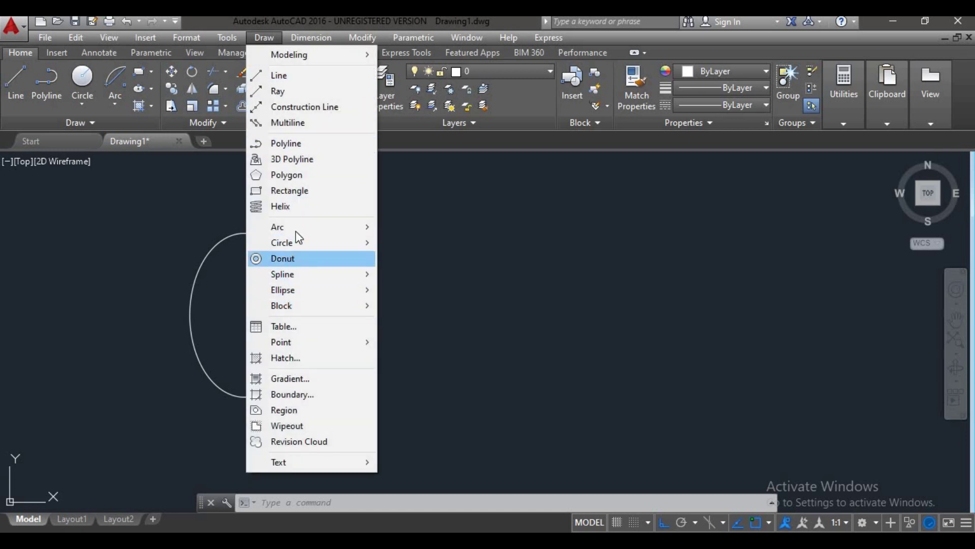
{"action": "mouse_move", "coordinate": [283, 289]}
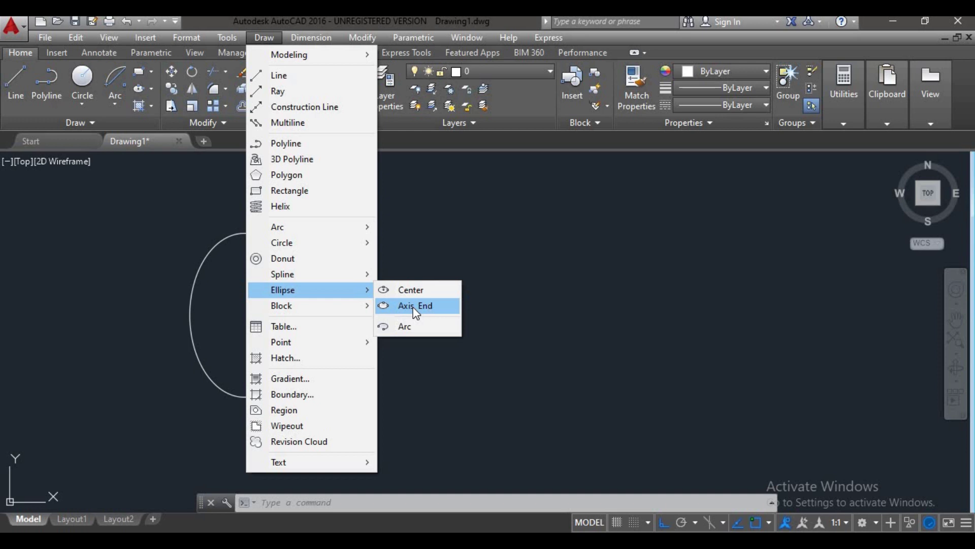
{"action": "left_click", "coordinate": [415, 307]}
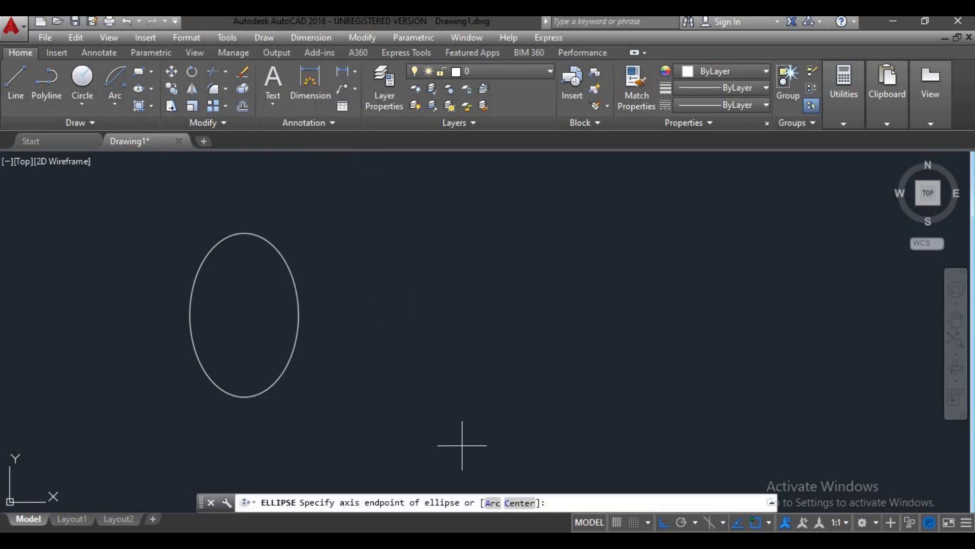
{"action": "left_click", "coordinate": [407, 324]}
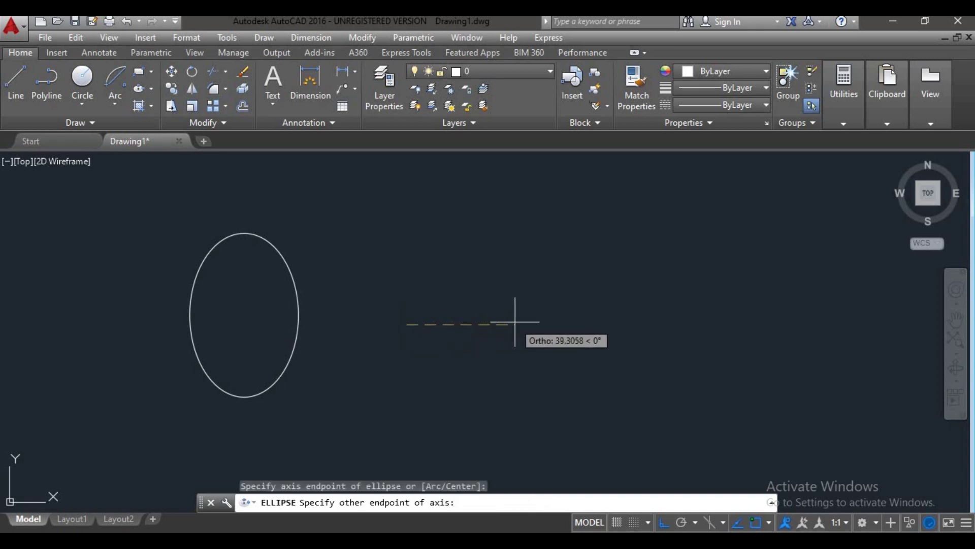
{"action": "type", "text": "20"}
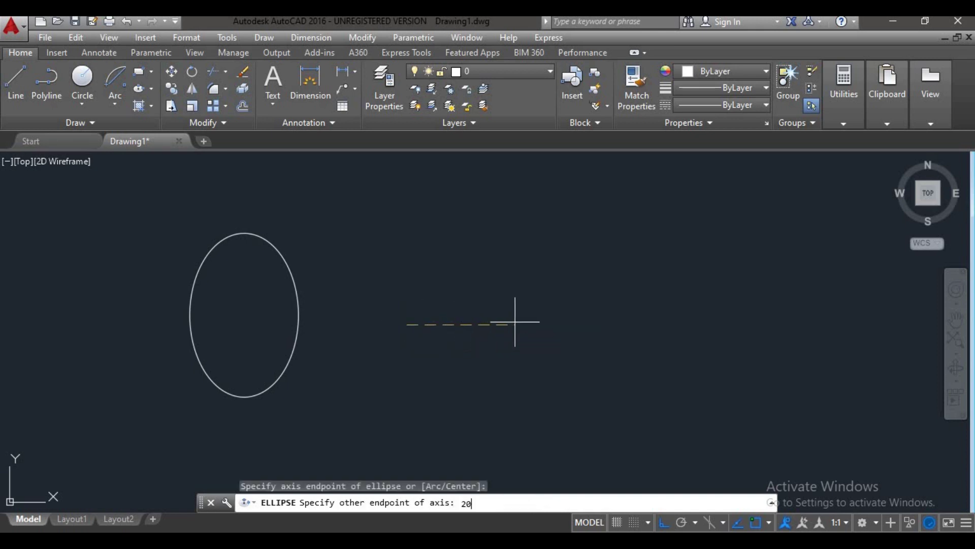
{"action": "key", "text": "Return"}
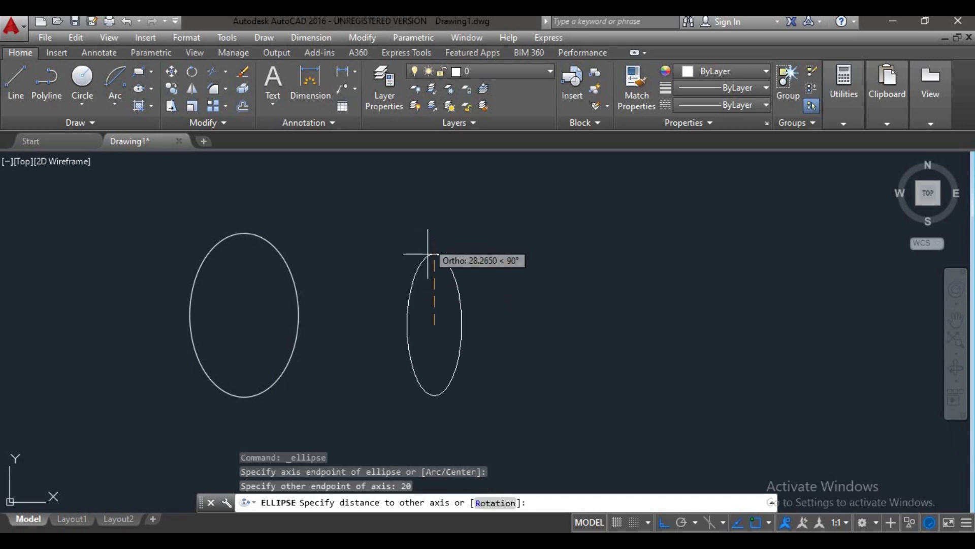
{"action": "type", "text": "30"}
{"action": "key", "text": "Return"}
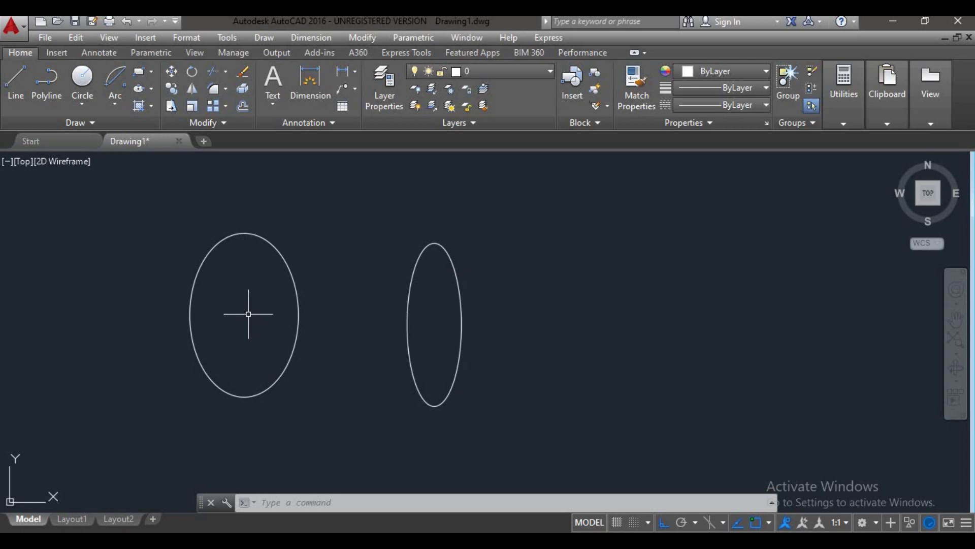
{"action": "left_click", "coordinate": [285, 261]}
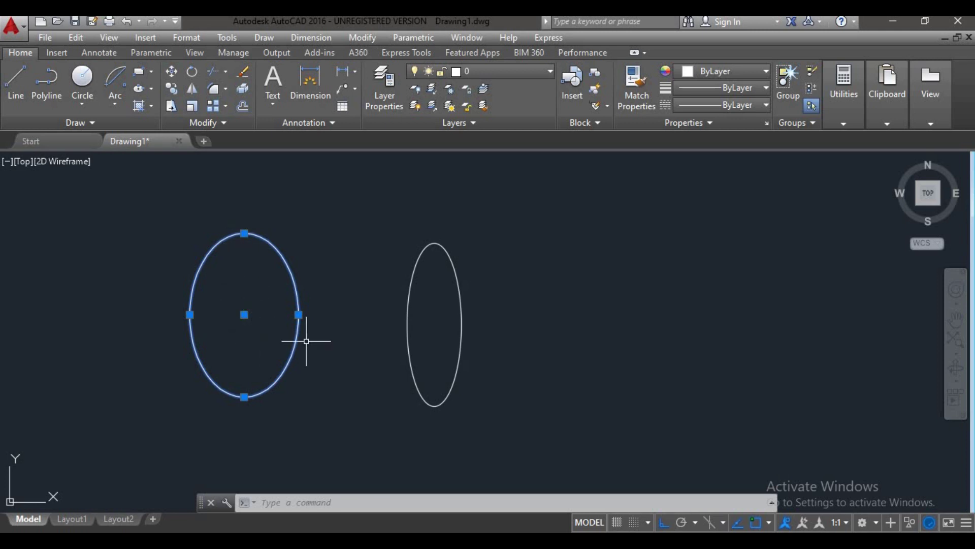
{"action": "left_click", "coordinate": [408, 349]}
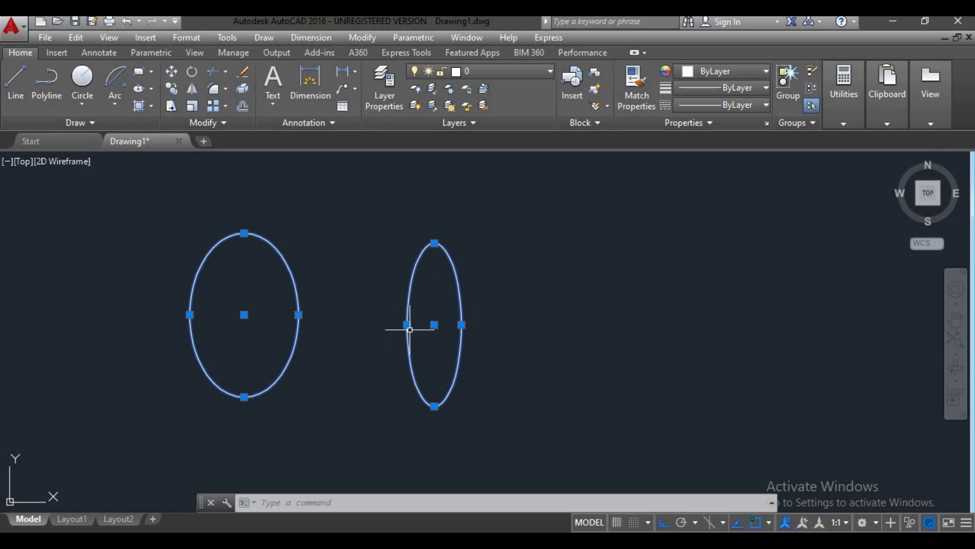
{"action": "middle_click_drag", "start_coordinate": [483, 331], "coordinate": [367, 339]}
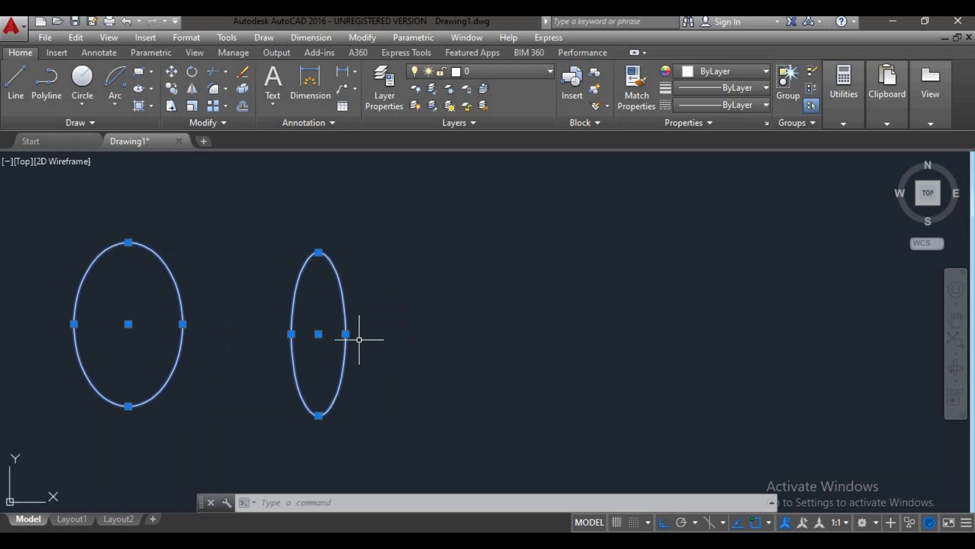
{"action": "key", "text": "Escape"}
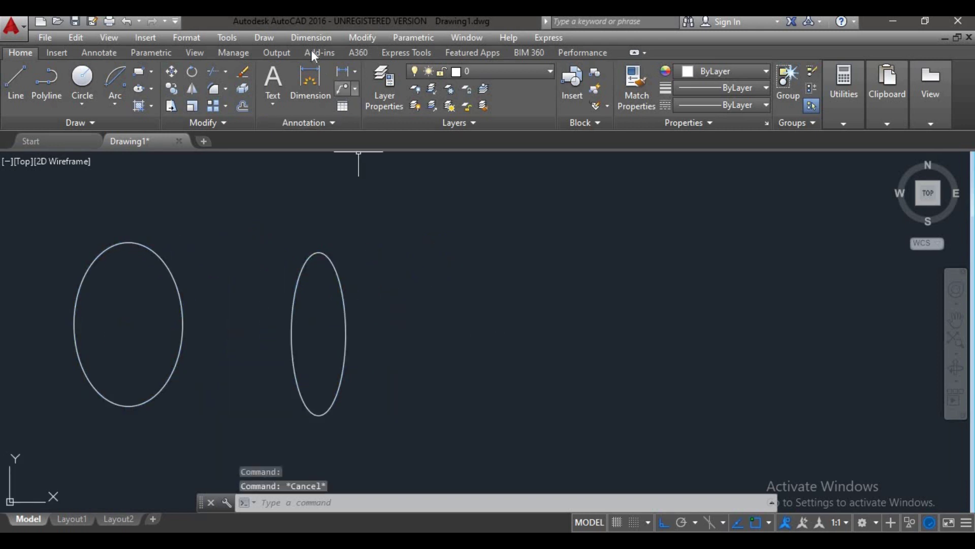
Step: Start an elliptical arc with a 20-unit axis and 30-unit other-axis distance
{"action": "left_click", "coordinate": [263, 37]}
{"action": "mouse_move", "coordinate": [282, 289]}
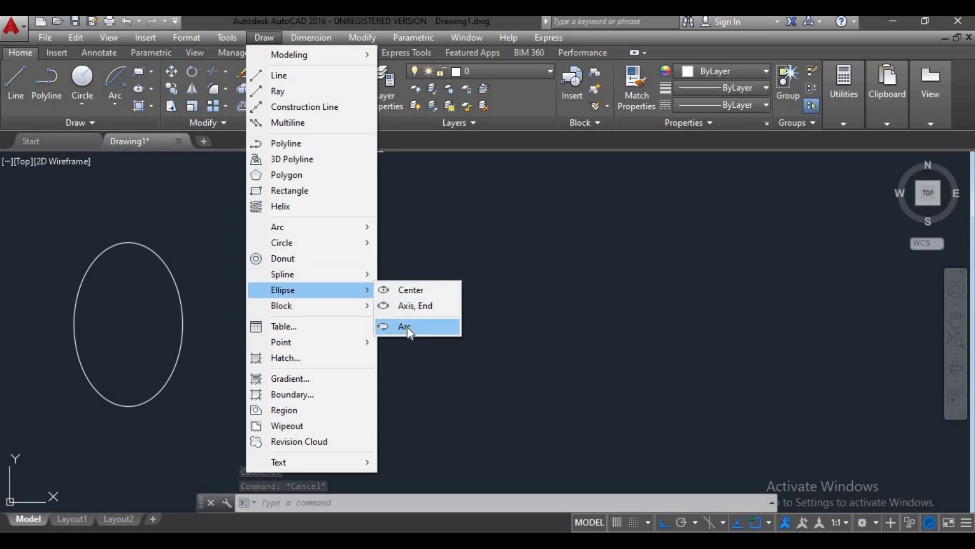
{"action": "left_click", "coordinate": [407, 327]}
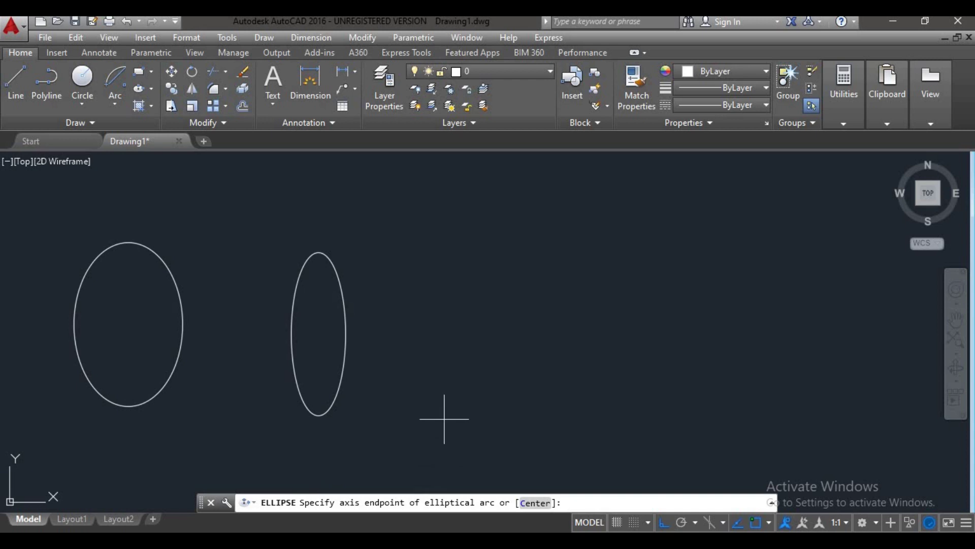
{"action": "left_click", "coordinate": [419, 302]}
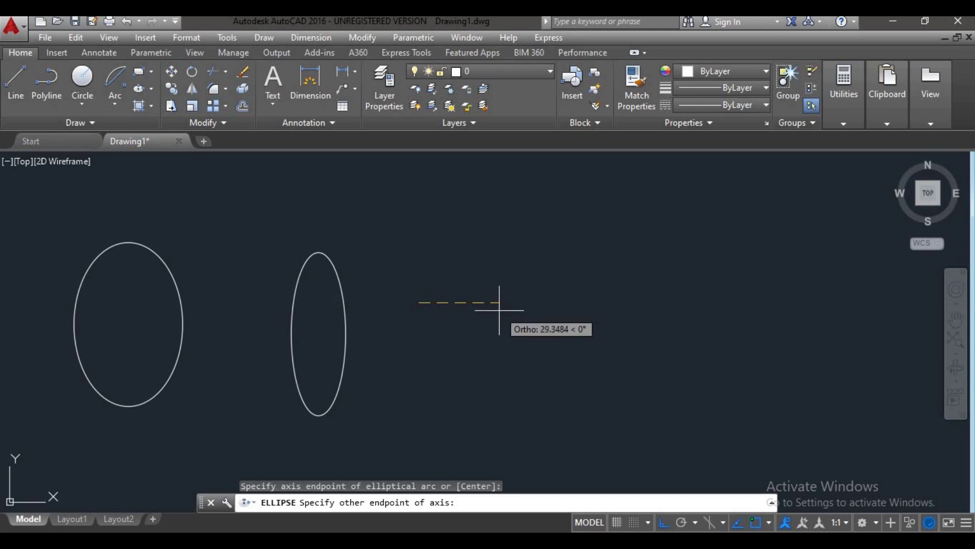
{"action": "type", "text": "20"}
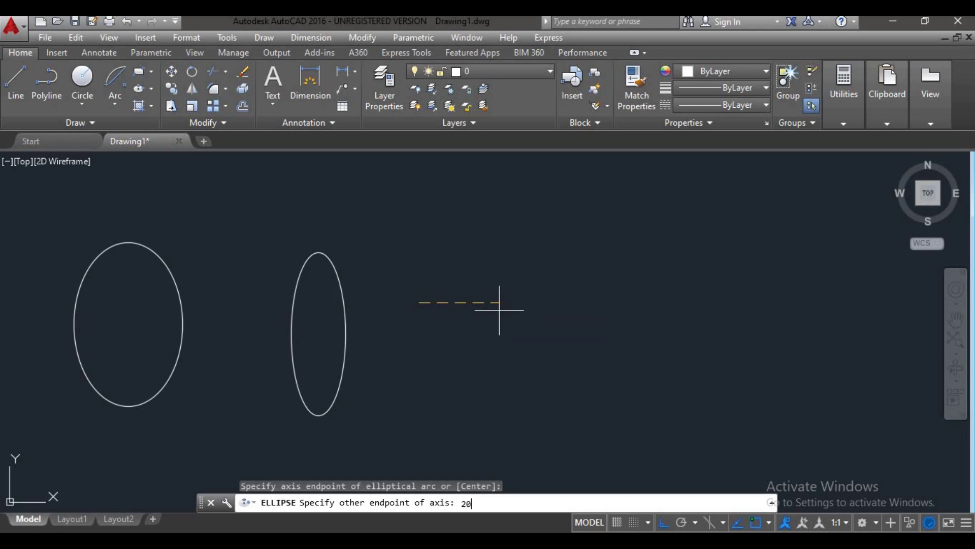
{"action": "key", "text": "Return"}
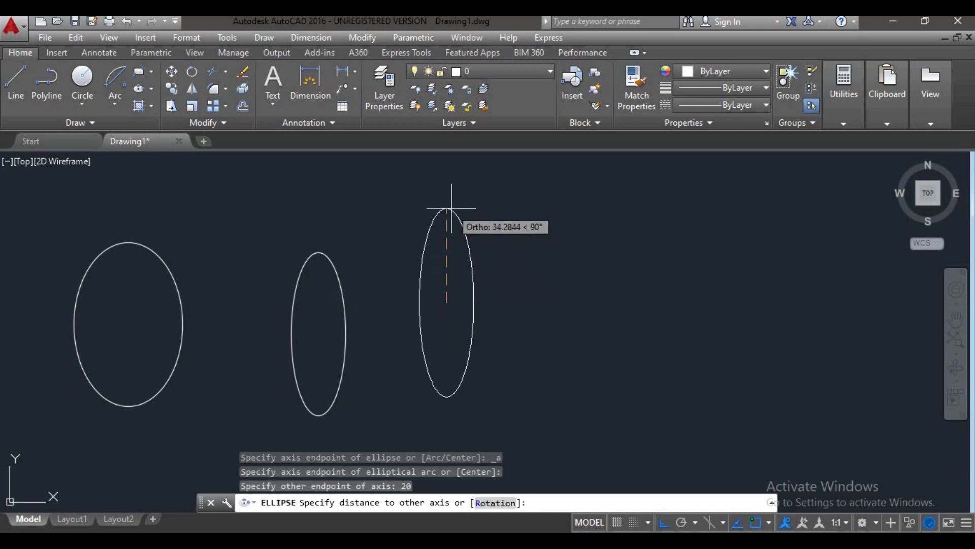
{"action": "type", "text": "30"}
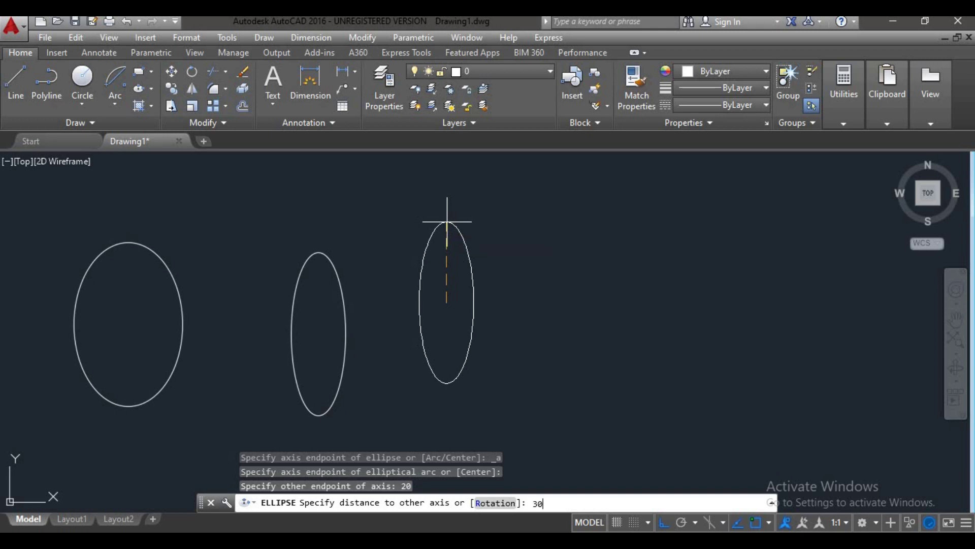
{"action": "key", "text": "Return"}
{"action": "key", "text": "Return"}
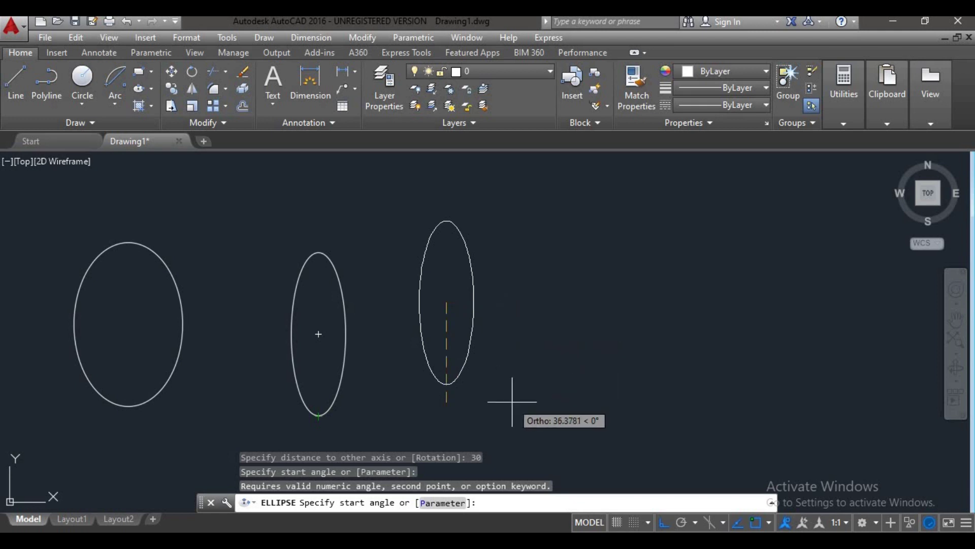
Step: Give the arc a 0° start angle and 90° end angle, then return to the drawing
{"action": "type", "text": "0"}
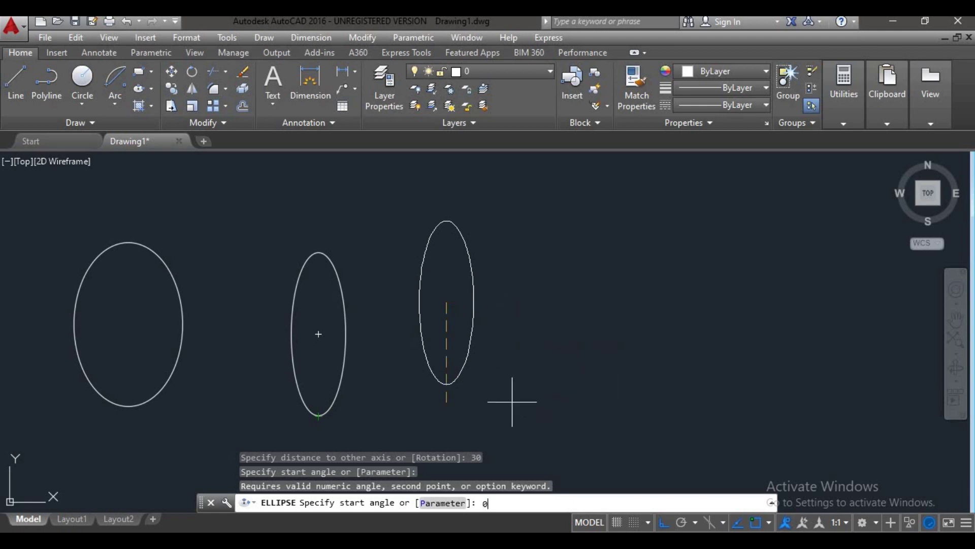
{"action": "key", "text": "Return"}
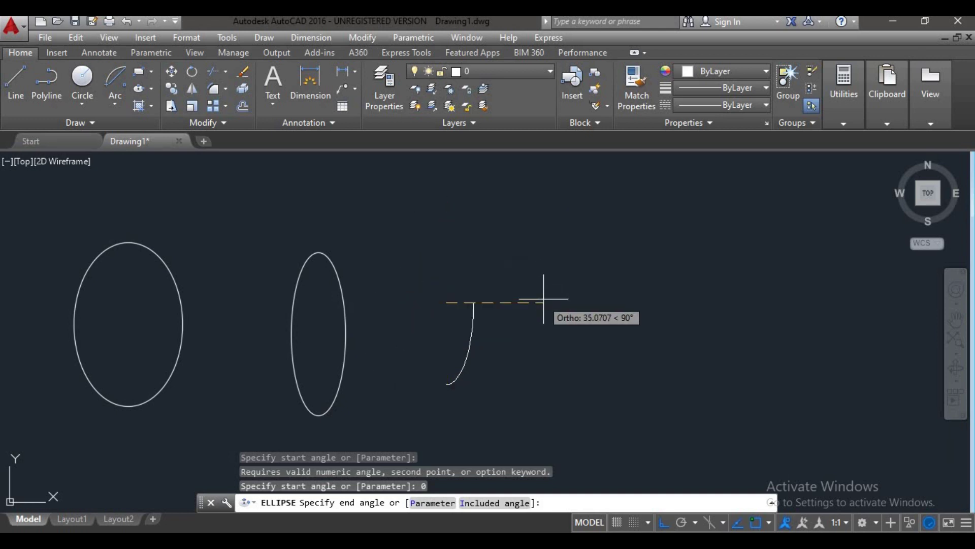
{"action": "type", "text": "90"}
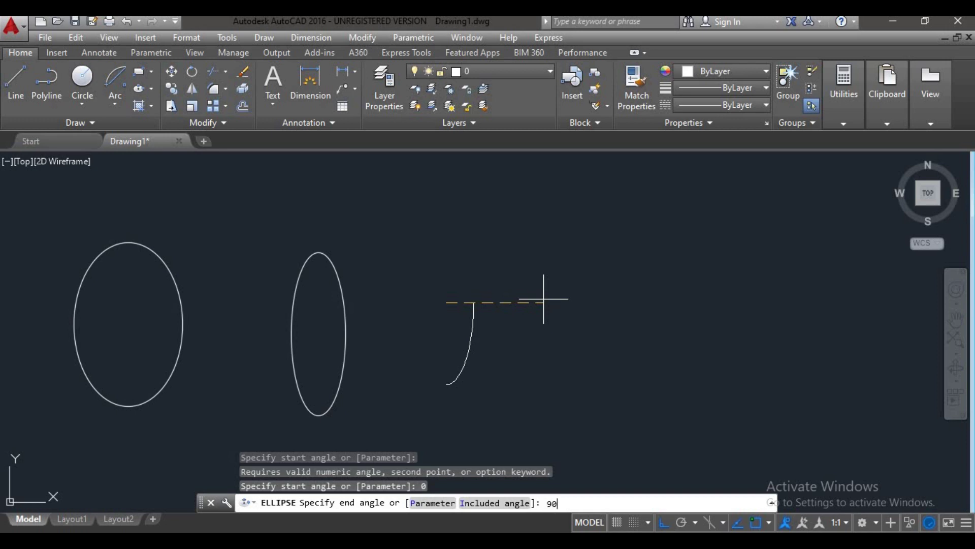
{"action": "key", "text": "Return"}
{"action": "scroll", "coordinate": [376, 287], "scroll_direction": "down", "scroll_amount": 3}
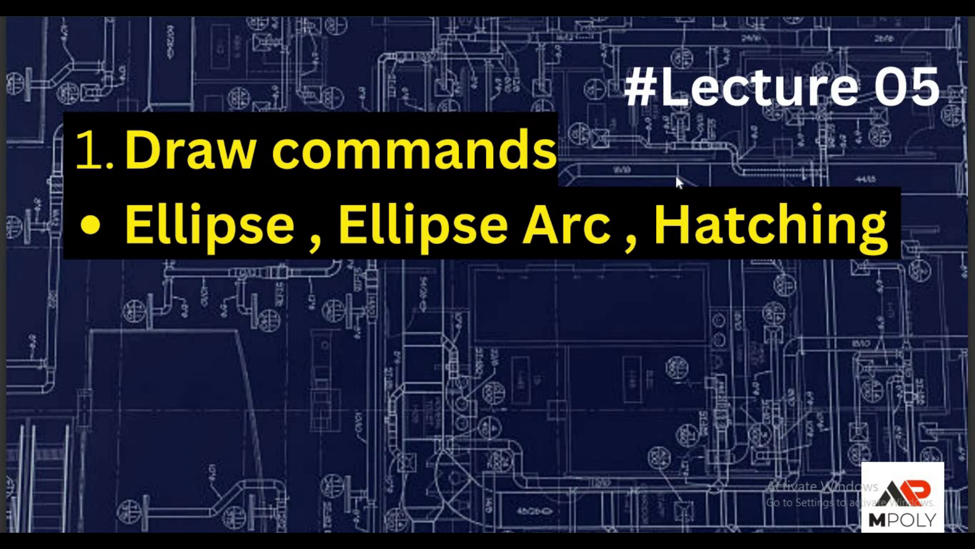
{"action": "key", "text": "Escape"}
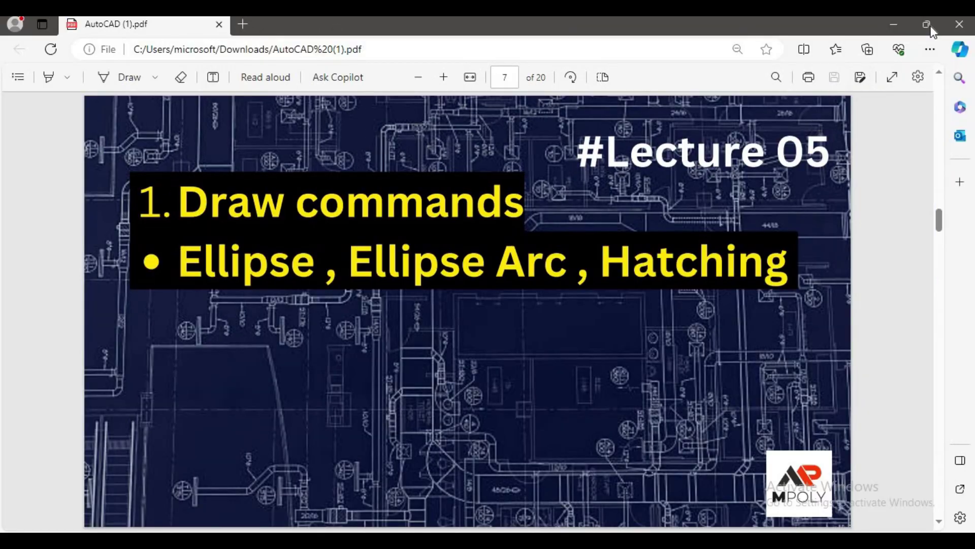
{"action": "left_click", "coordinate": [895, 27]}
{"action": "middle_click_drag", "start_coordinate": [464, 307], "coordinate": [339, 315]}
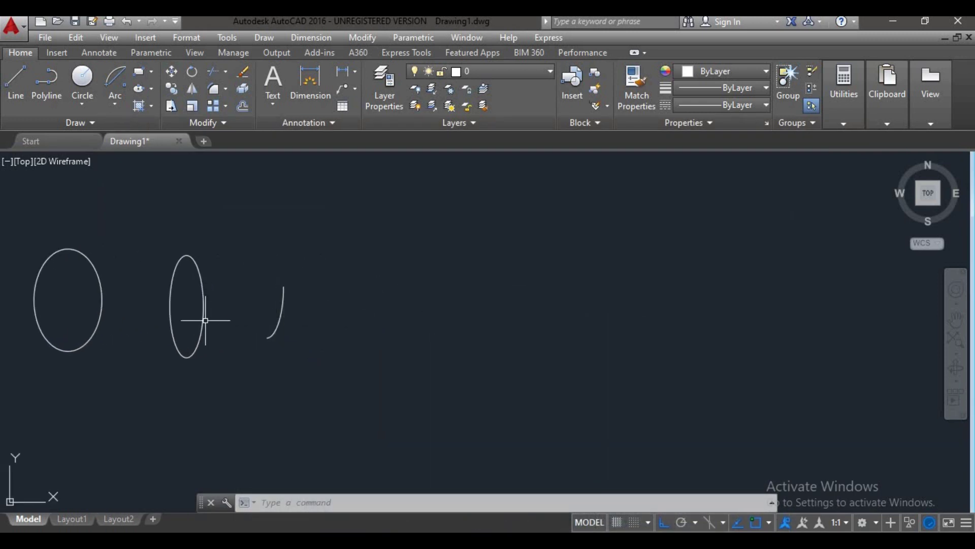
Step: Window-select the two ellipses and the elliptical arc and erase them
{"action": "middle_click_drag", "start_coordinate": [288, 353], "coordinate": [211, 348]}
{"action": "scroll", "coordinate": [257, 325], "scroll_direction": "down", "scroll_amount": 2}
{"action": "middle_click_drag", "start_coordinate": [257, 325], "coordinate": [270, 312]}
{"action": "left_click", "coordinate": [296, 234]}
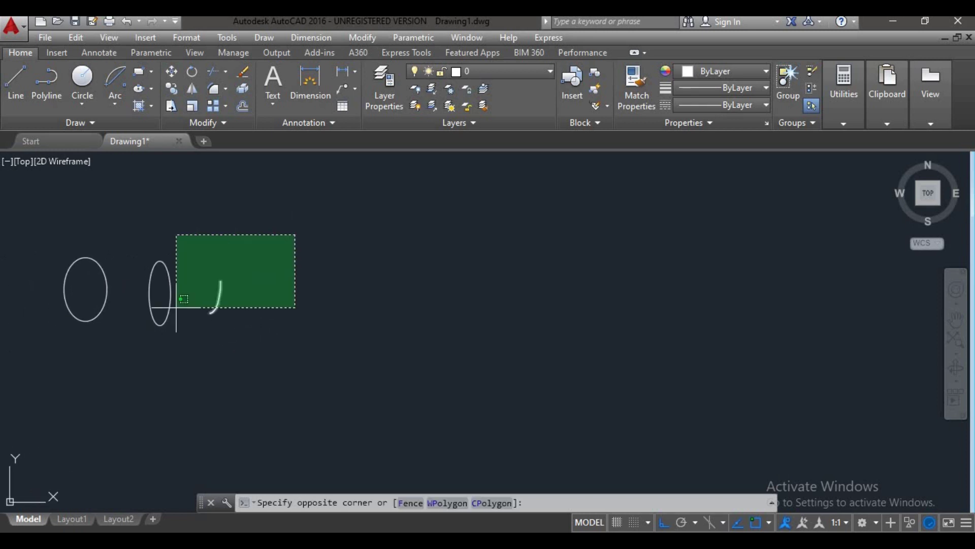
{"action": "left_click", "coordinate": [35, 359]}
{"action": "type", "text": "e"}
{"action": "key", "text": "Return"}
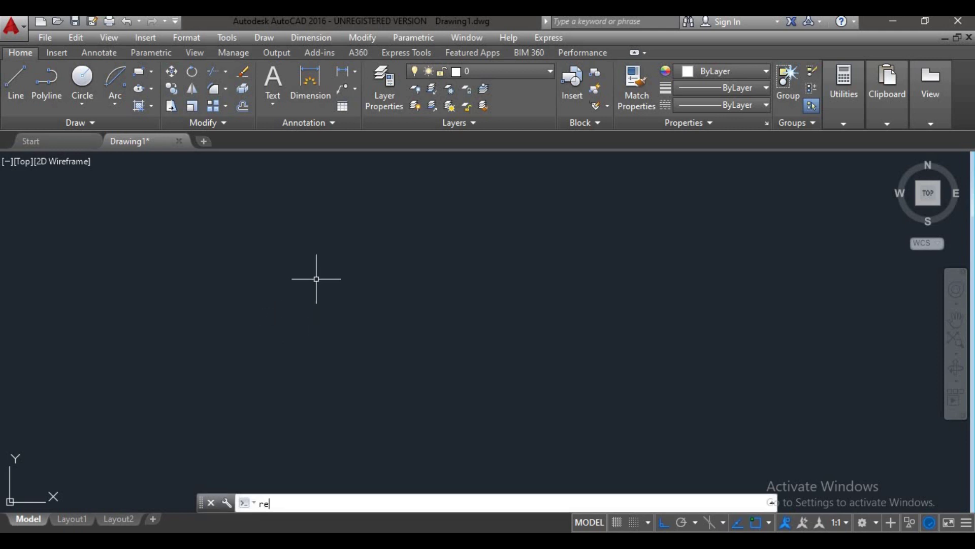
Step: Draw a tall rectangle by picking two opposite corners
{"action": "type", "text": "c"}
{"action": "key", "text": "Return"}
{"action": "left_click", "coordinate": [294, 274]}
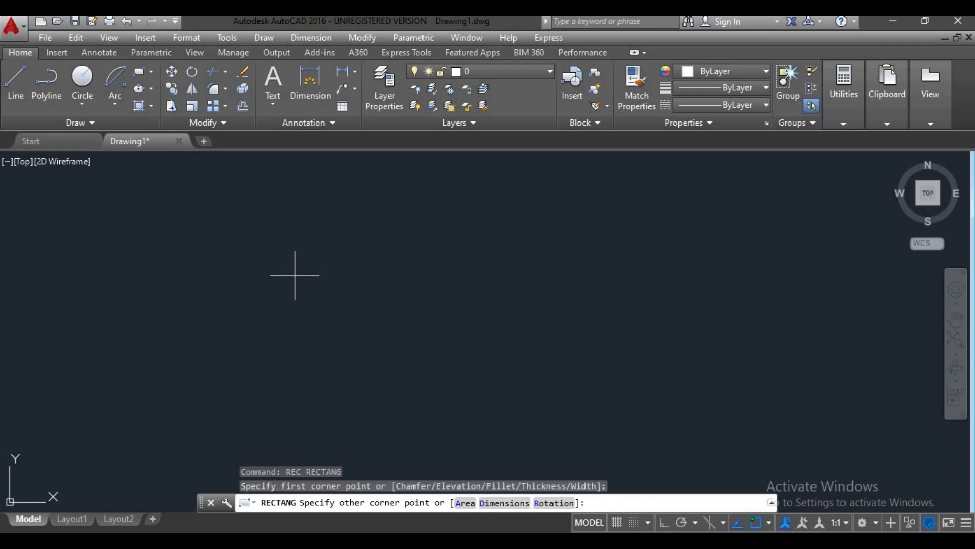
{"action": "left_click", "coordinate": [331, 344]}
{"action": "scroll", "coordinate": [305, 324], "scroll_direction": "up", "scroll_amount": 4}
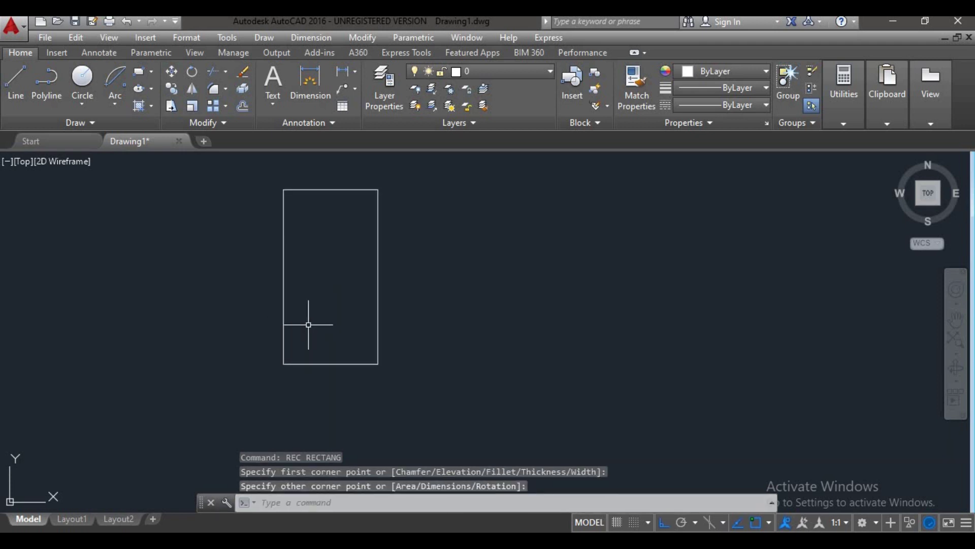
{"action": "scroll", "coordinate": [365, 350], "scroll_direction": "down", "scroll_amount": 2}
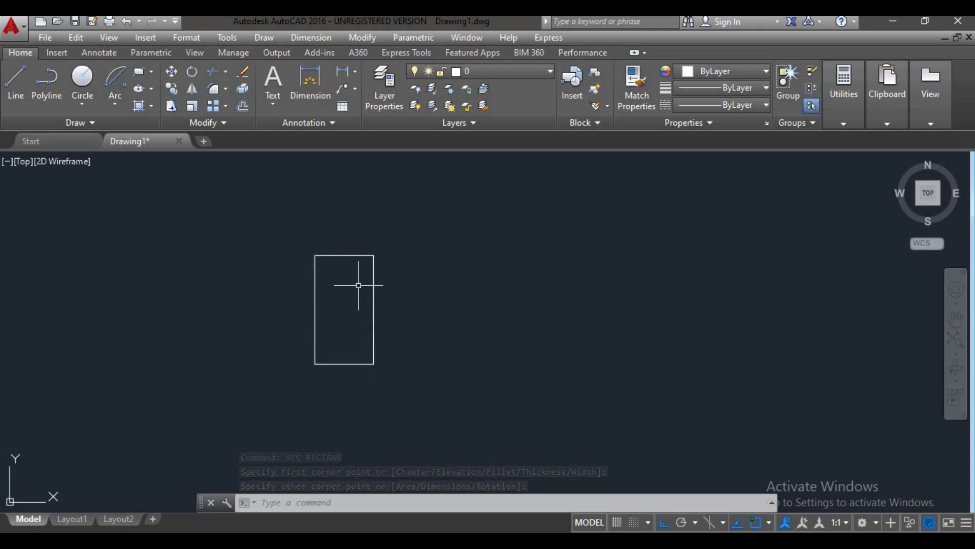
{"action": "middle_click_drag", "start_coordinate": [334, 339], "coordinate": [286, 340]}
Step: Draw a circle to the right of the rectangle
{"action": "type", "text": "c"}
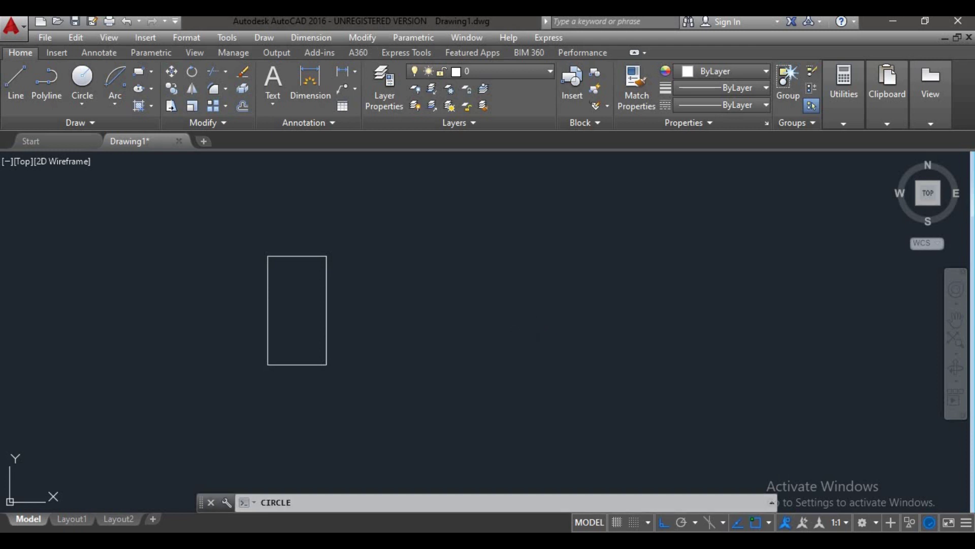
{"action": "key", "text": "Return"}
{"action": "left_click", "coordinate": [490, 309]}
{"action": "left_click", "coordinate": [511, 330]}
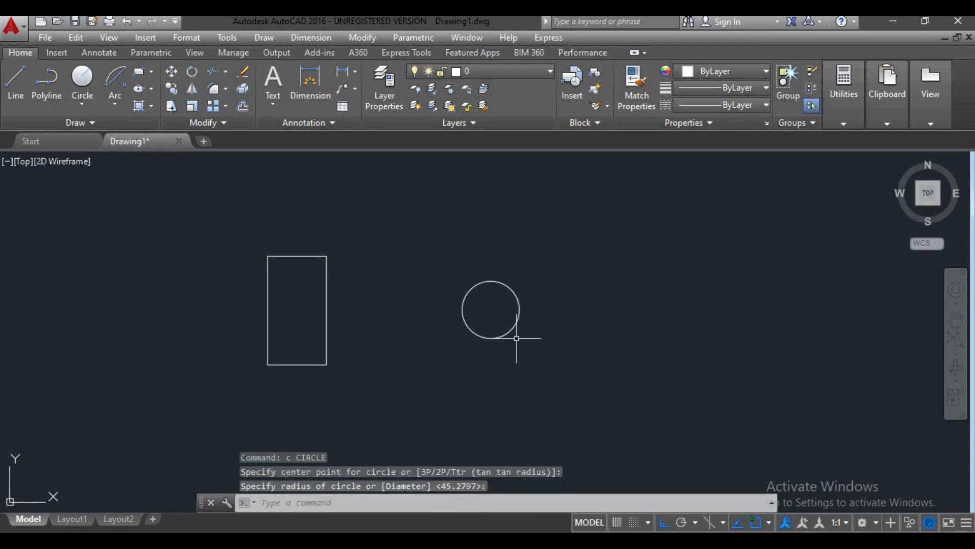
{"action": "key", "text": "Return"}
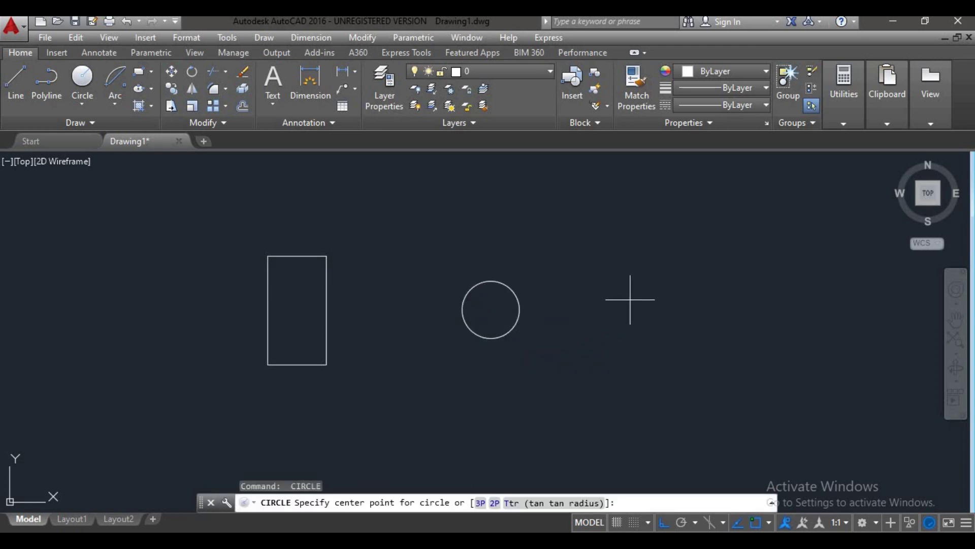
{"action": "key", "text": "Escape"}
{"action": "key", "text": "Escape"}
{"action": "key", "text": "Escape"}
Step: Draw a tall ellipse right of the circle with the EL command
{"action": "type", "text": "el"}
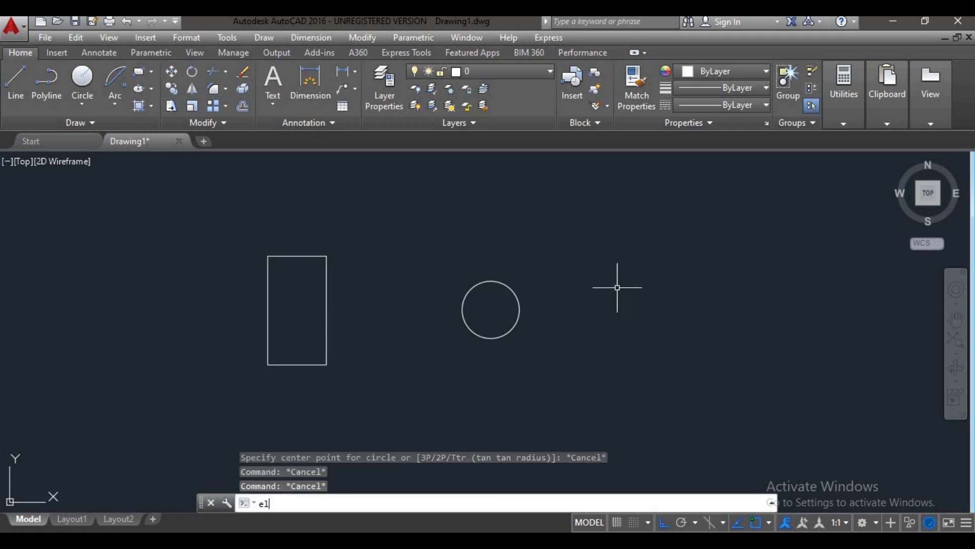
{"action": "key", "text": "Return"}
{"action": "left_click", "coordinate": [599, 316]}
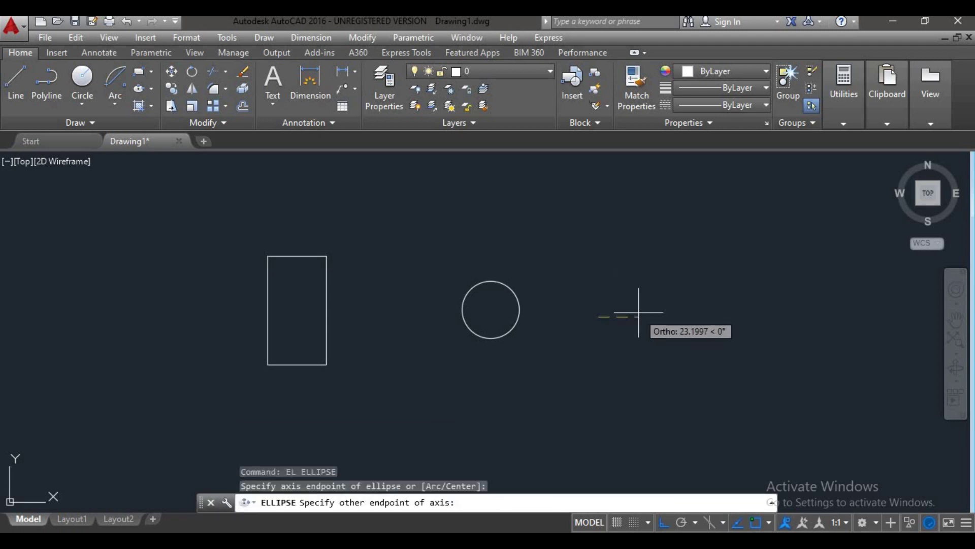
{"action": "left_click", "coordinate": [639, 317]}
{"action": "left_click", "coordinate": [614, 251]}
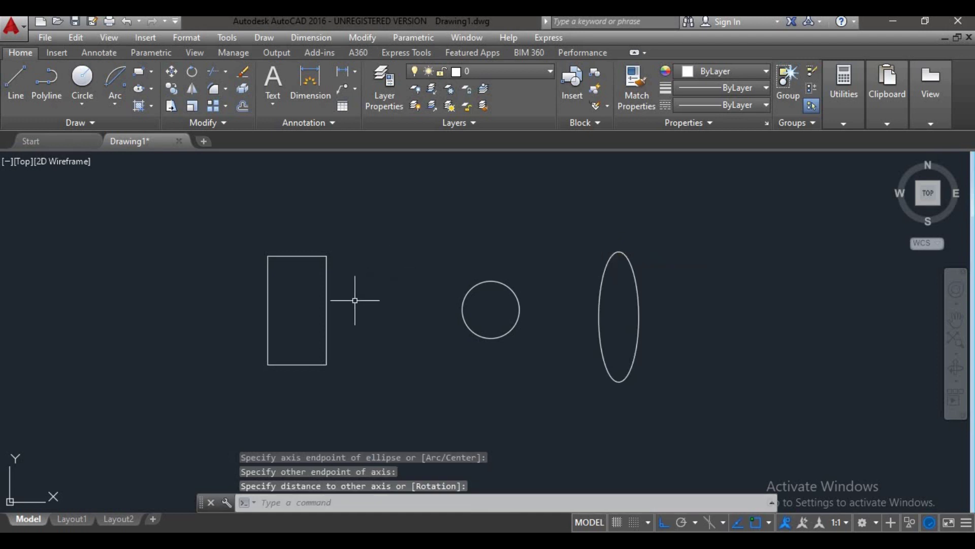
{"action": "middle_click_drag", "start_coordinate": [473, 342], "coordinate": [415, 334]}
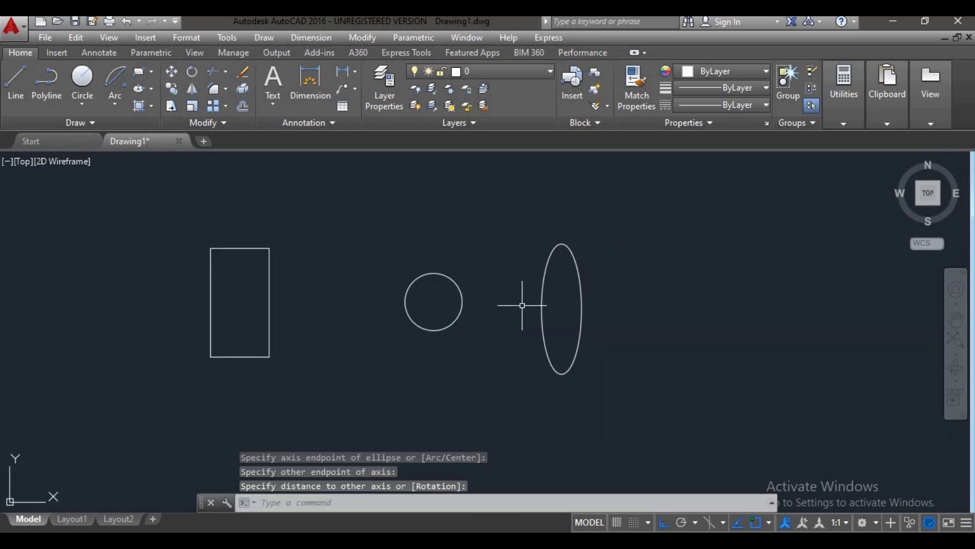
{"action": "left_click", "coordinate": [264, 37]}
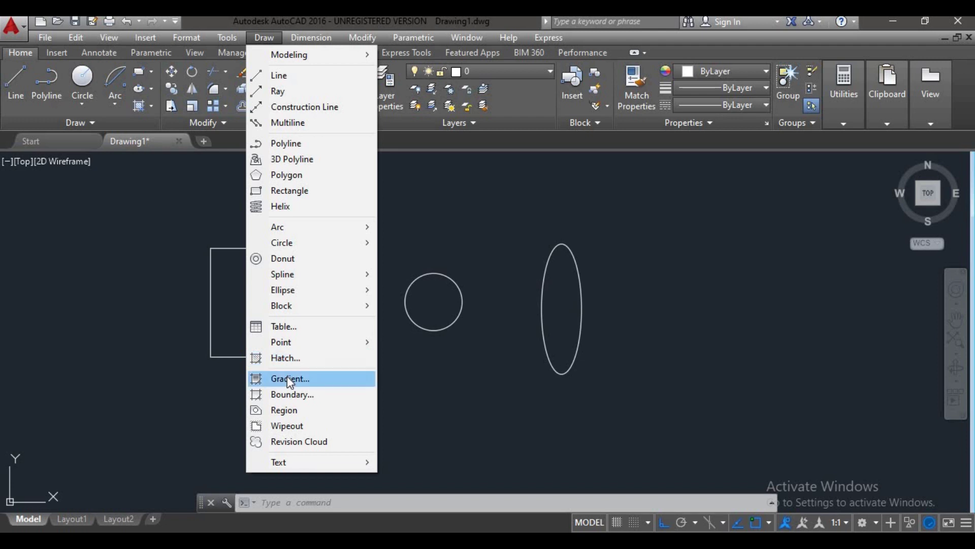
Step: Dismiss the Draw menu and start the HATCH command for the ANGLE pattern
{"action": "left_click", "coordinate": [428, 361]}
{"action": "left_click", "coordinate": [389, 391]}
{"action": "left_click", "coordinate": [341, 339]}
{"action": "type", "text": "h"}
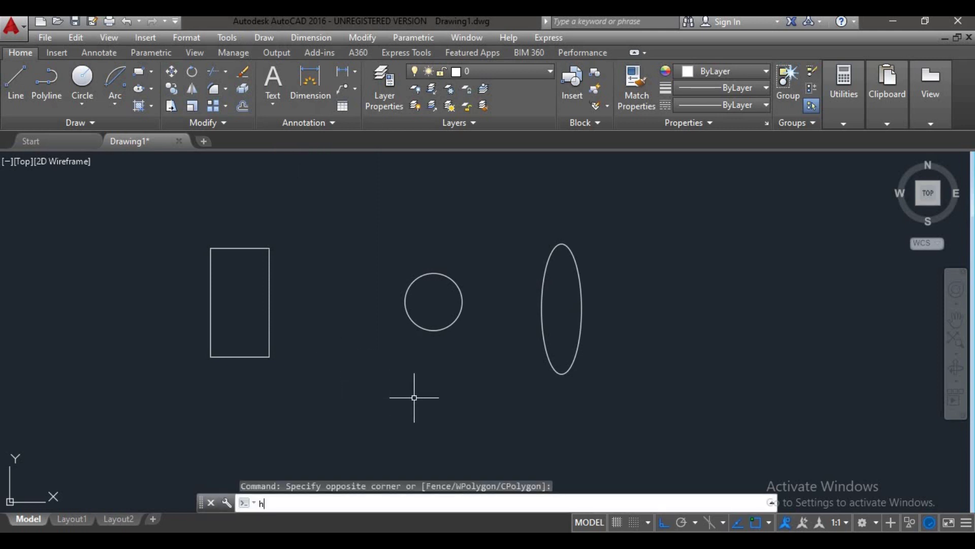
{"action": "key", "text": "Return"}
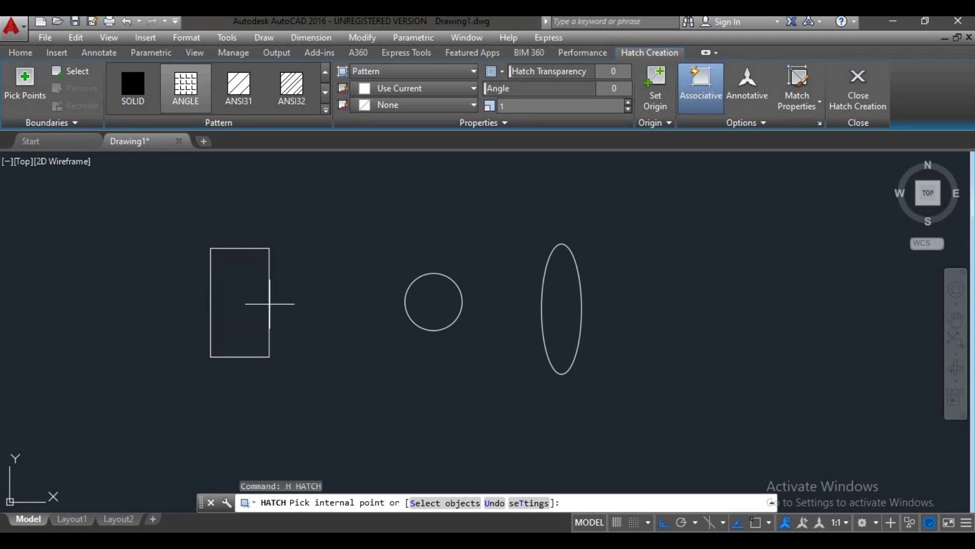
Step: Fill the rectangle's interior with the ANGLE hatch, then select that hatch for editing
{"action": "left_click", "coordinate": [245, 300]}
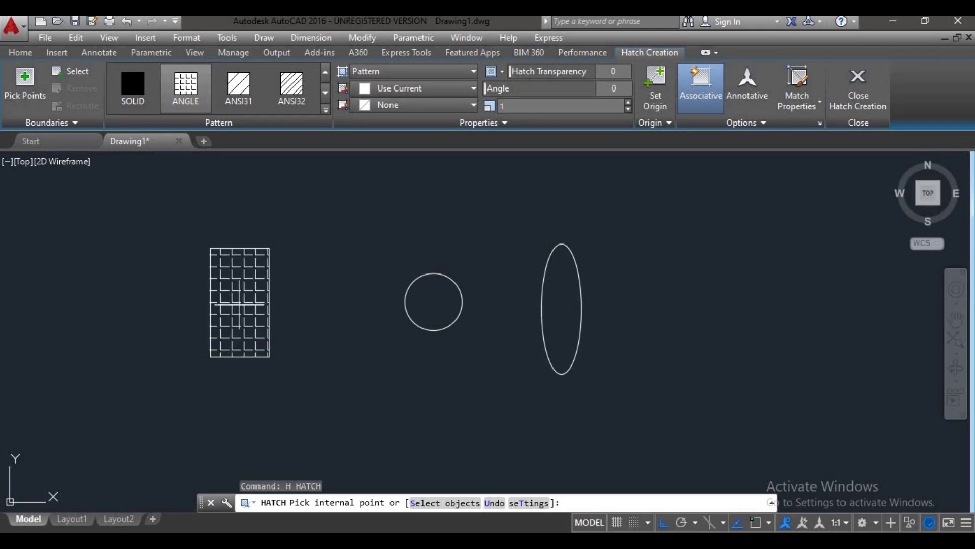
{"action": "left_click", "coordinate": [241, 304]}
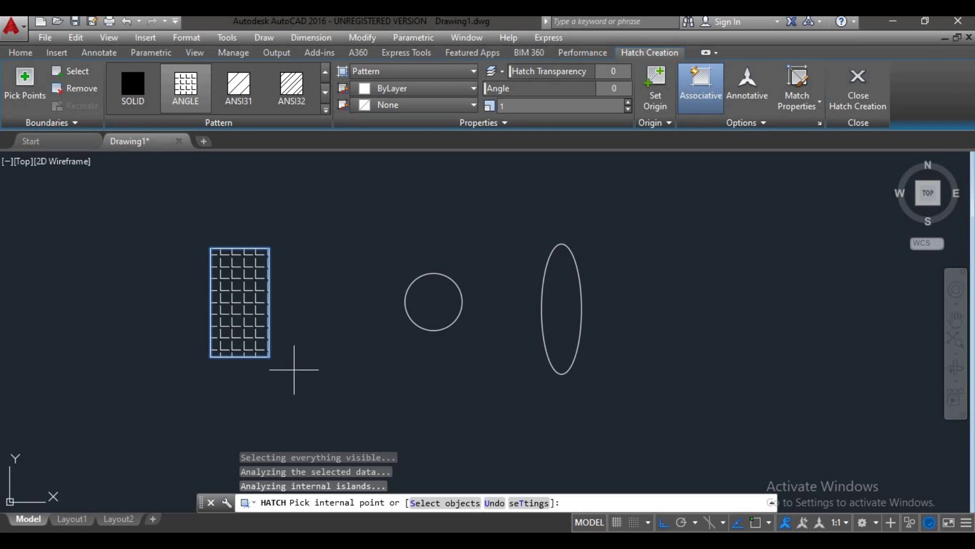
{"action": "key", "text": "Return"}
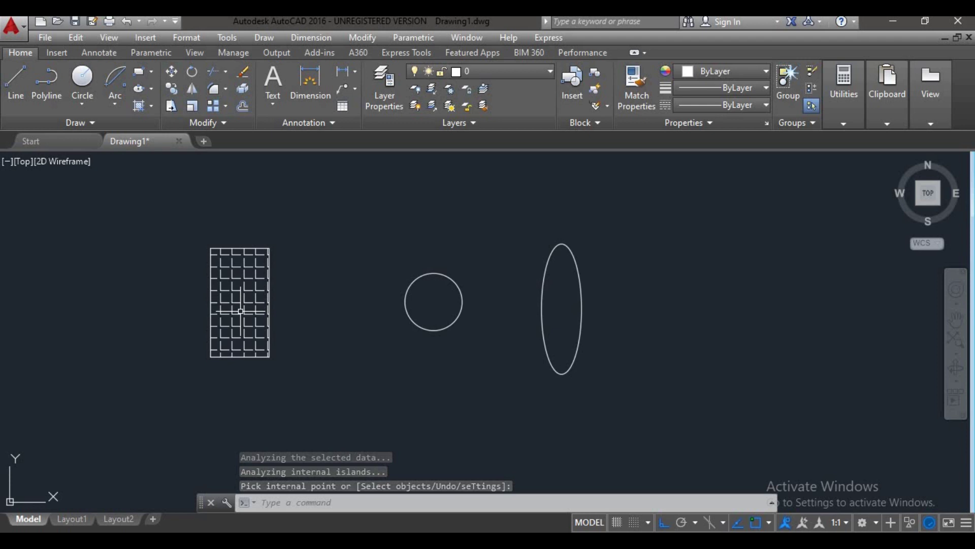
{"action": "mouse_move", "coordinate": [255, 308]}
{"action": "middle_mouse_down"}
{"action": "mouse_move", "coordinate": [296, 273]}
{"action": "mouse_move", "coordinate": [299, 298]}
{"action": "middle_mouse_up"}
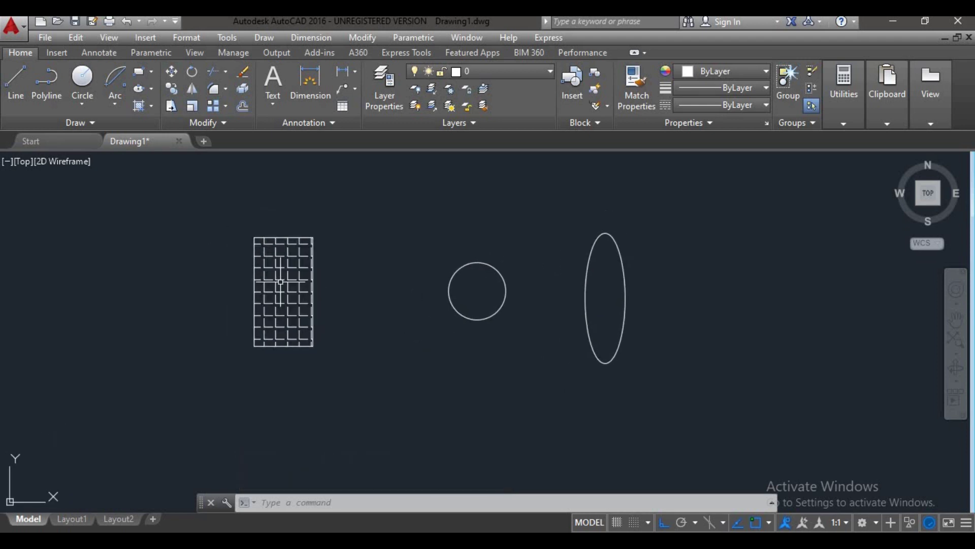
{"action": "mouse_move", "coordinate": [239, 309]}
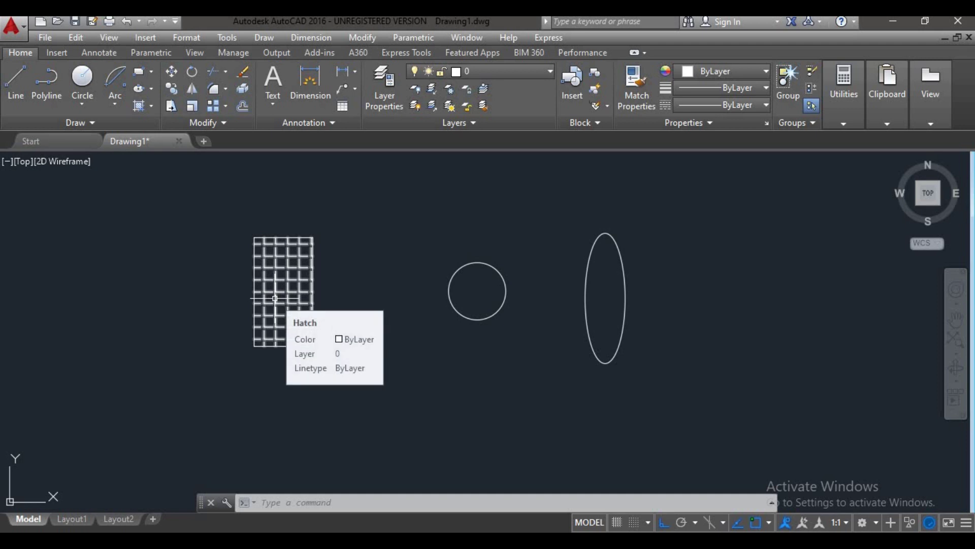
{"action": "mouse_move", "coordinate": [275, 300]}
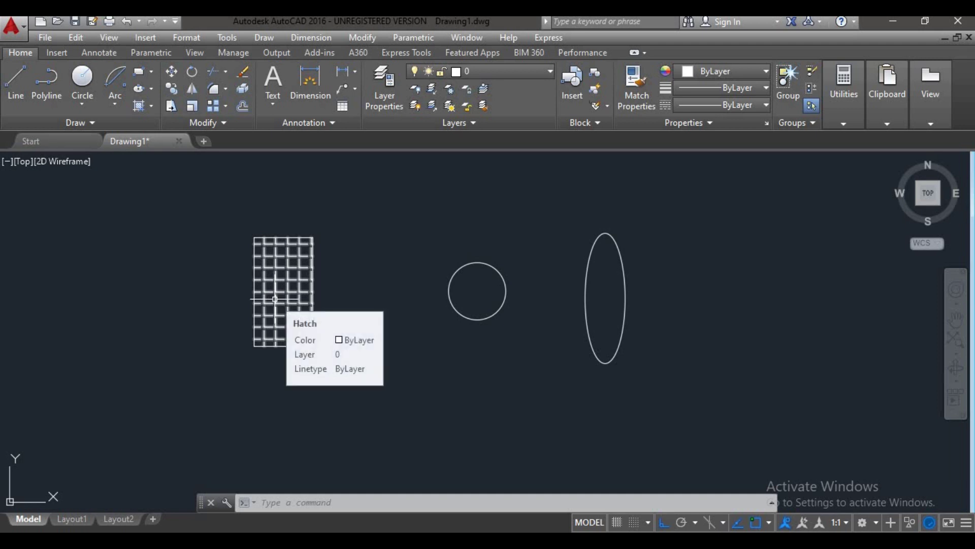
{"action": "left_click", "coordinate": [274, 299]}
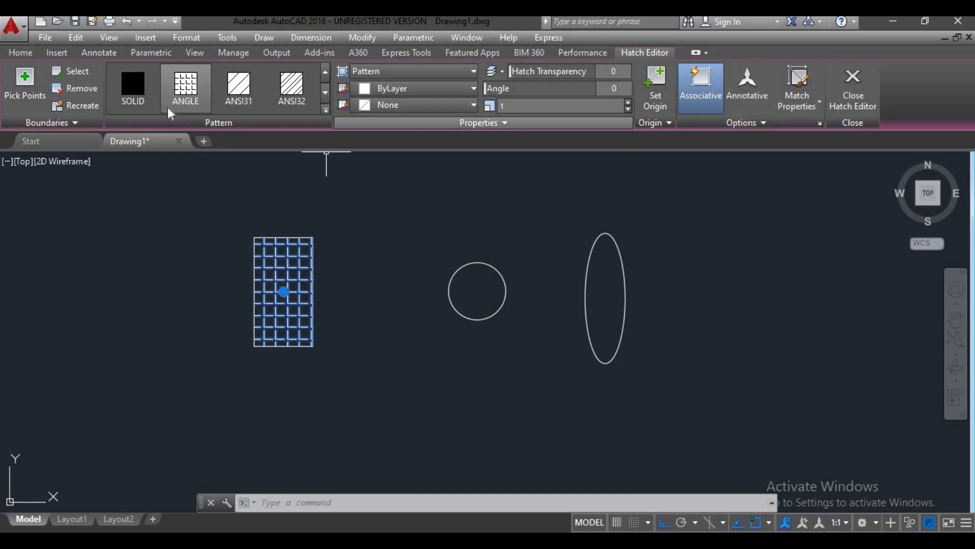
Step: Replace the rectangle's ANGLE hatch with the SOLID pattern and set the hatch type to Solid
{"action": "left_click", "coordinate": [136, 93]}
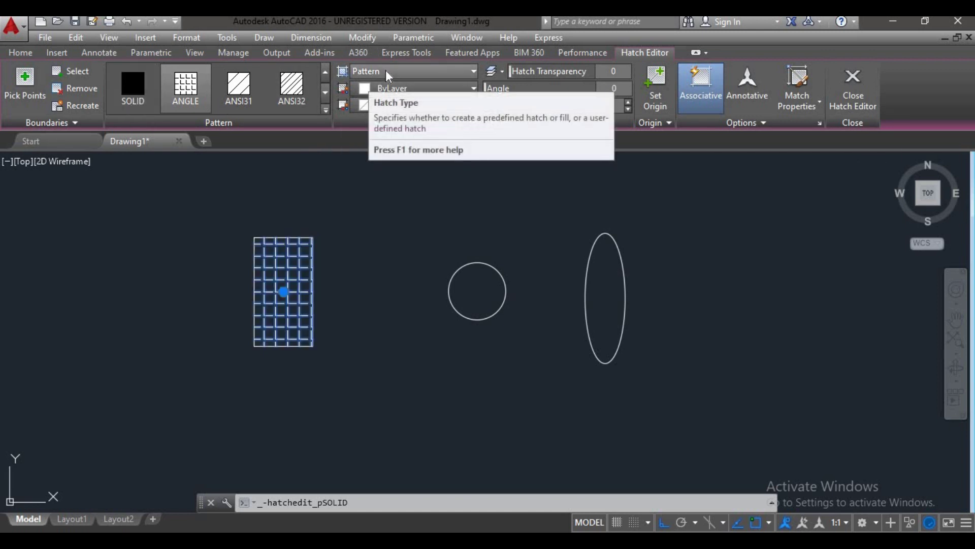
{"action": "left_click", "coordinate": [437, 69]}
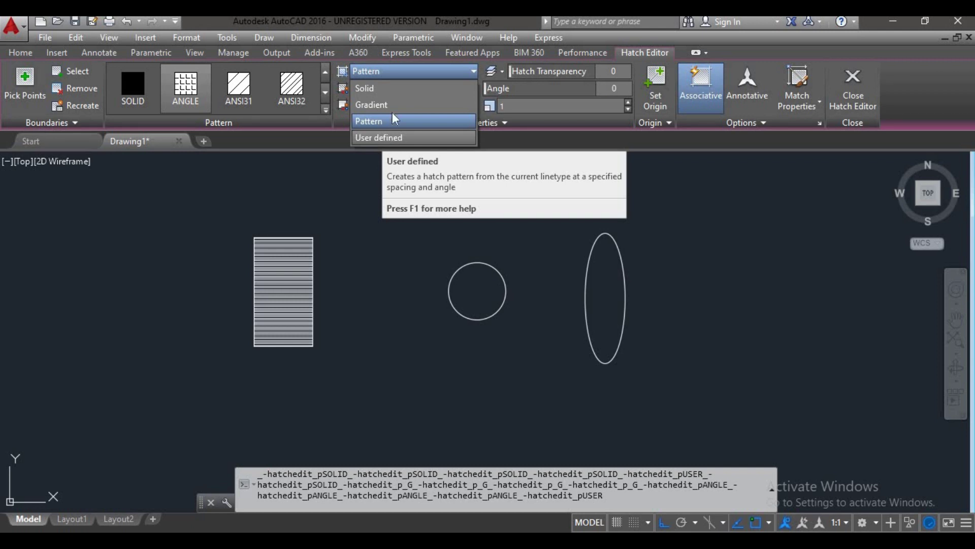
{"action": "left_click", "coordinate": [393, 91]}
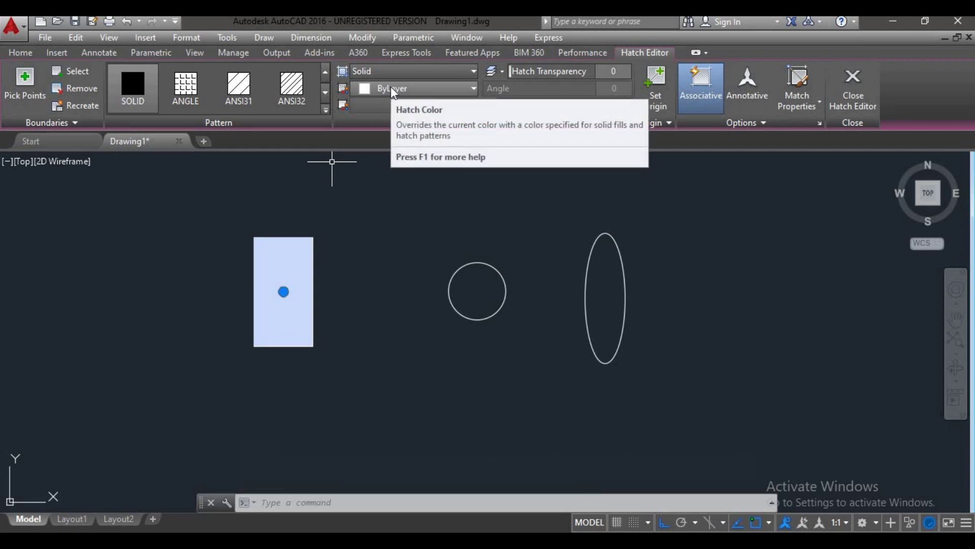
Step: Try brown DIC 322 and a near-black shade, then choose dark blue index colour 174 for the solid fill
{"action": "left_click", "coordinate": [429, 90]}
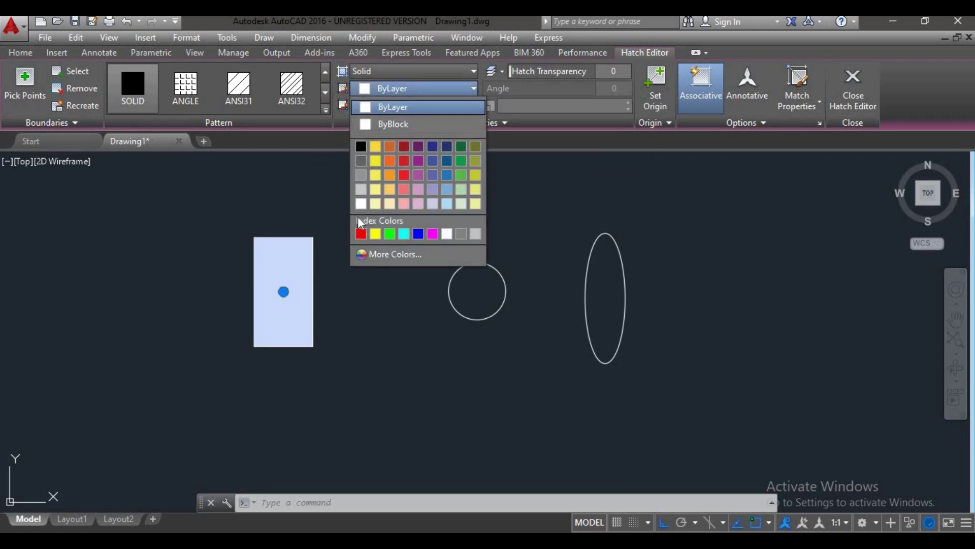
{"action": "left_click", "coordinate": [384, 257]}
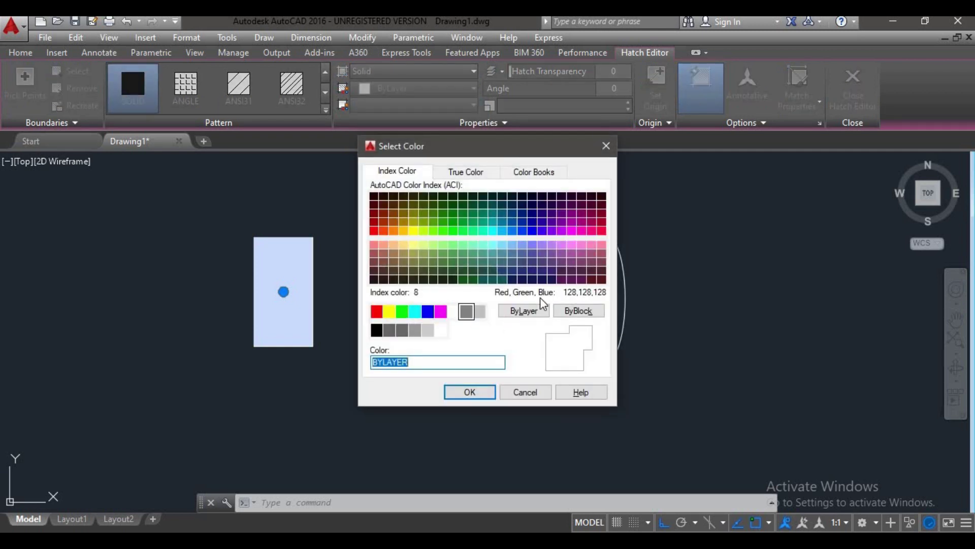
{"action": "left_click", "coordinate": [522, 176]}
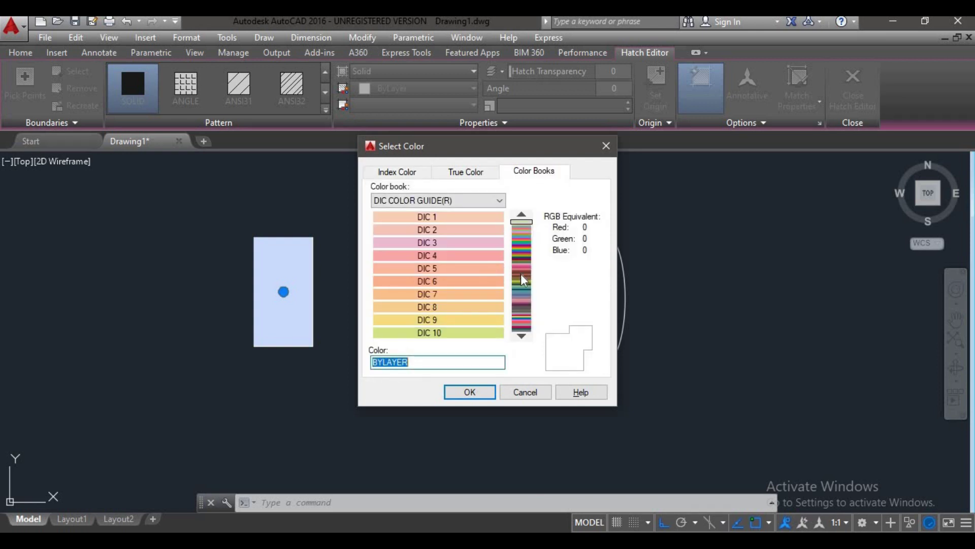
{"action": "left_click", "coordinate": [520, 273]}
{"action": "left_click", "coordinate": [457, 243]}
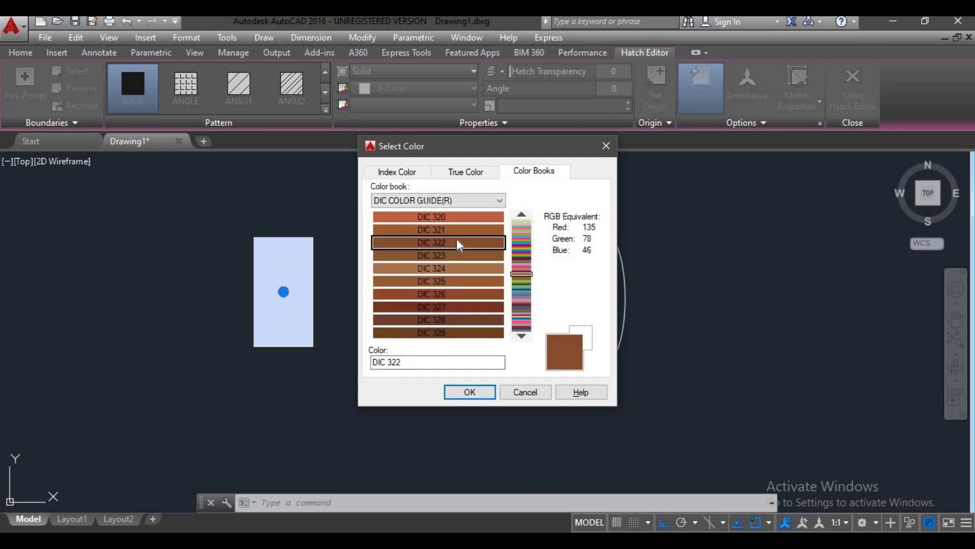
{"action": "left_click", "coordinate": [468, 172]}
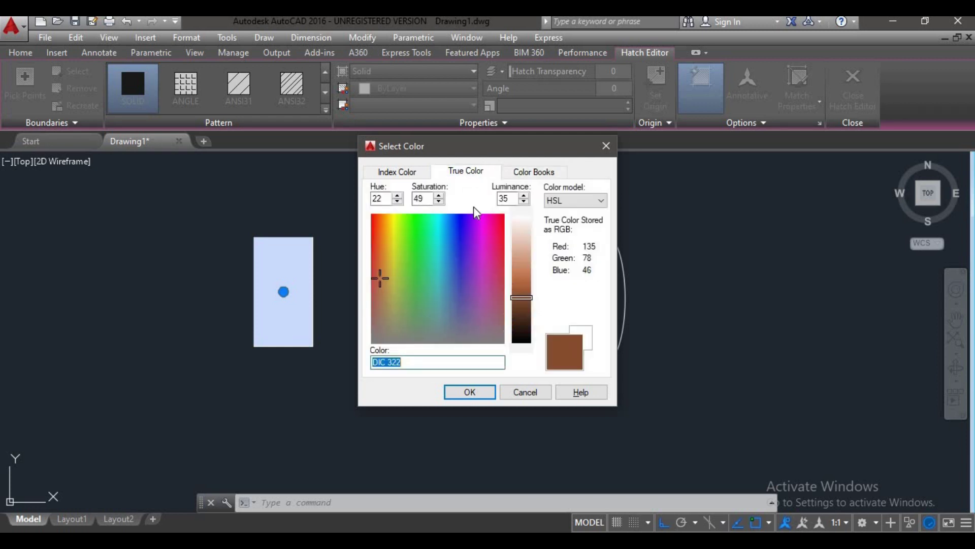
{"action": "mouse_move", "coordinate": [517, 302]}
{"action": "left_mouse_down"}
{"action": "mouse_move", "coordinate": [520, 237]}
{"action": "mouse_move", "coordinate": [530, 342]}
{"action": "left_mouse_up"}
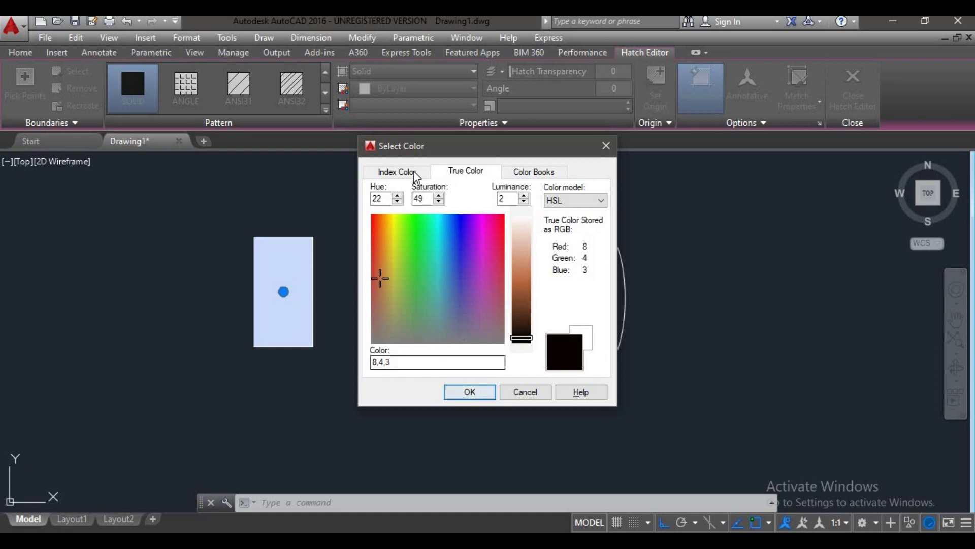
{"action": "left_click", "coordinate": [397, 172]}
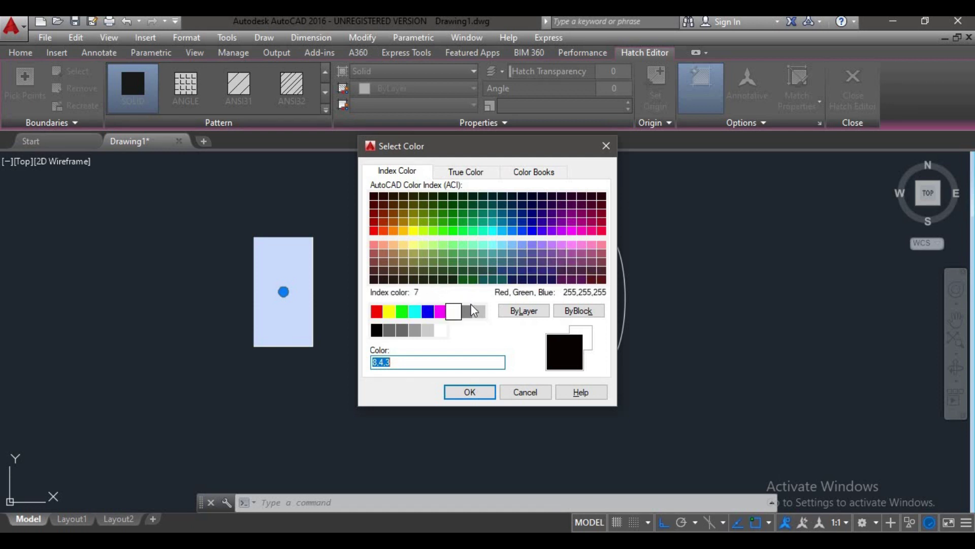
{"action": "left_click", "coordinate": [533, 217]}
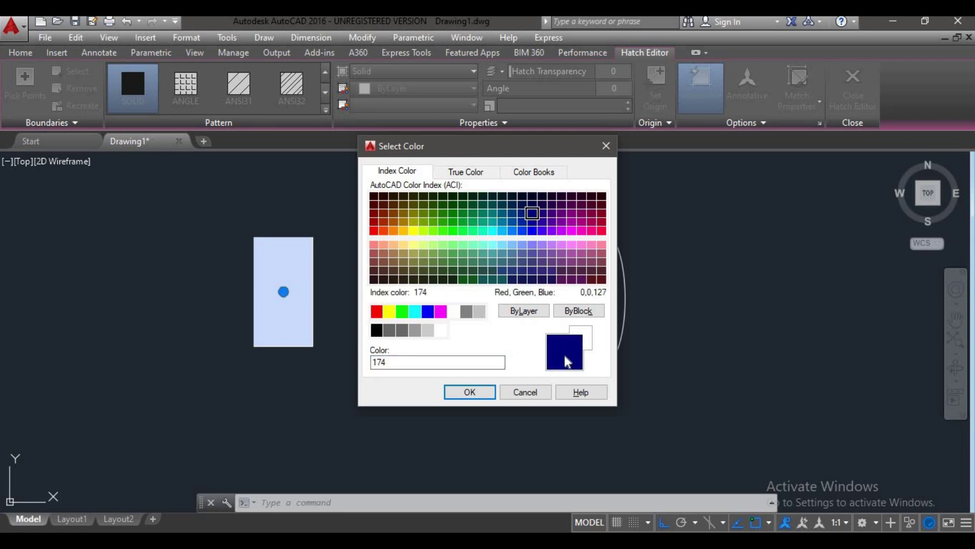
Step: Apply colour 174 to the rectangle's hatch, keeping it a SOLID fill
{"action": "left_click", "coordinate": [482, 394]}
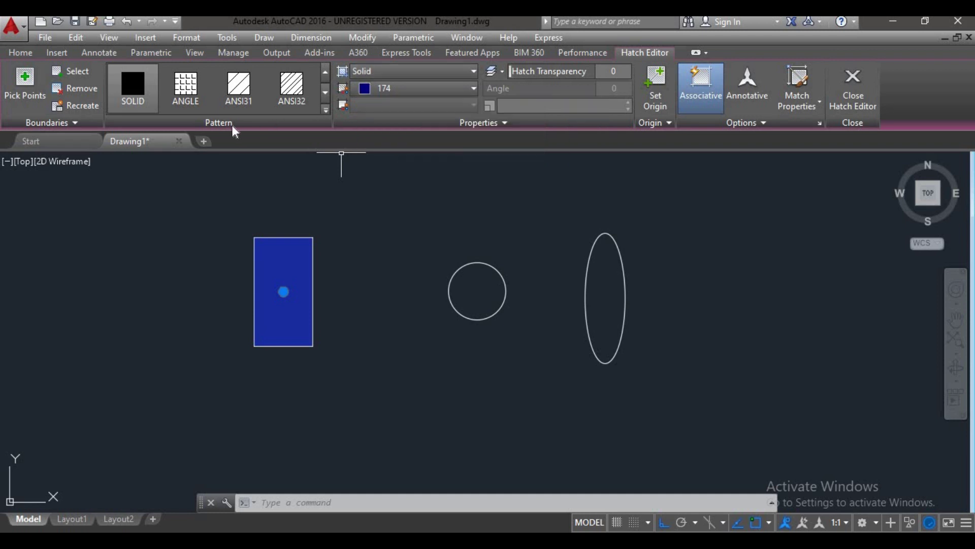
{"action": "left_click", "coordinate": [136, 104]}
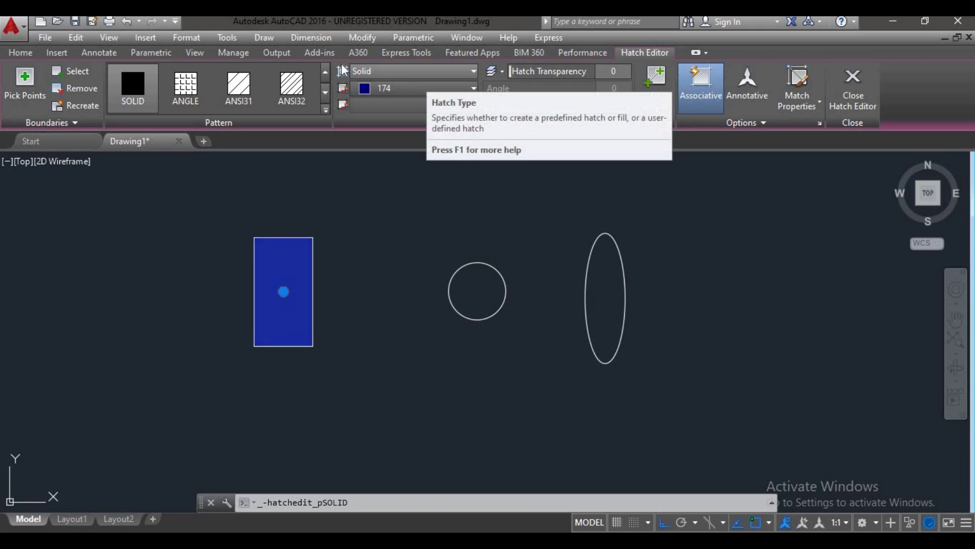
{"action": "left_click", "coordinate": [124, 89]}
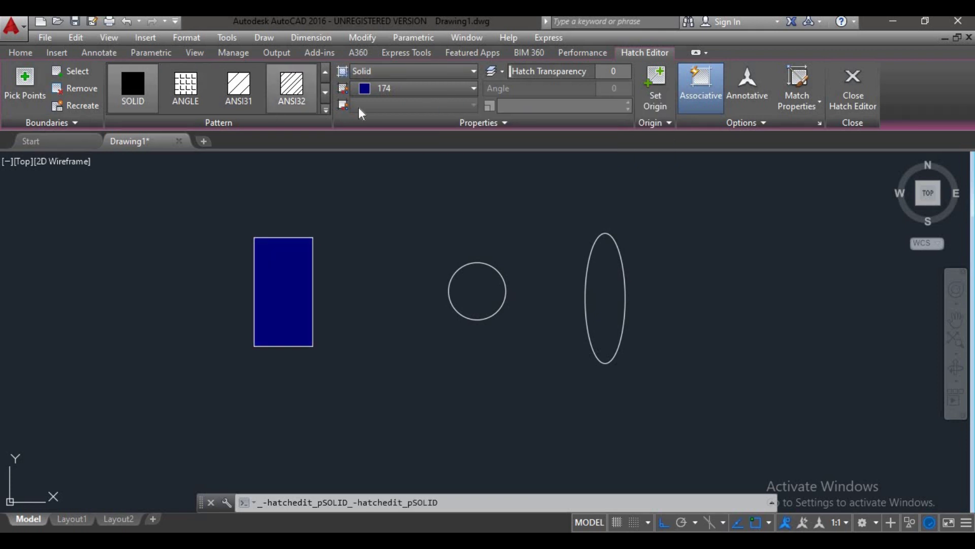
Step: Preview ANSI34, AR-RSHKE, ANSI33, AR-B816 and ANSI38 on the rectangle, then return it to SOLID
{"action": "left_click", "coordinate": [323, 109]}
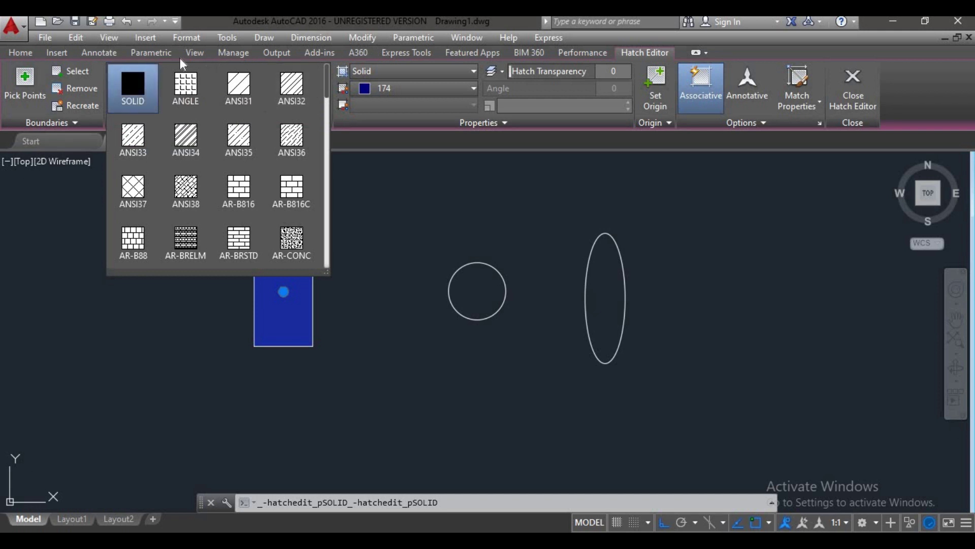
{"action": "left_click", "coordinate": [168, 150]}
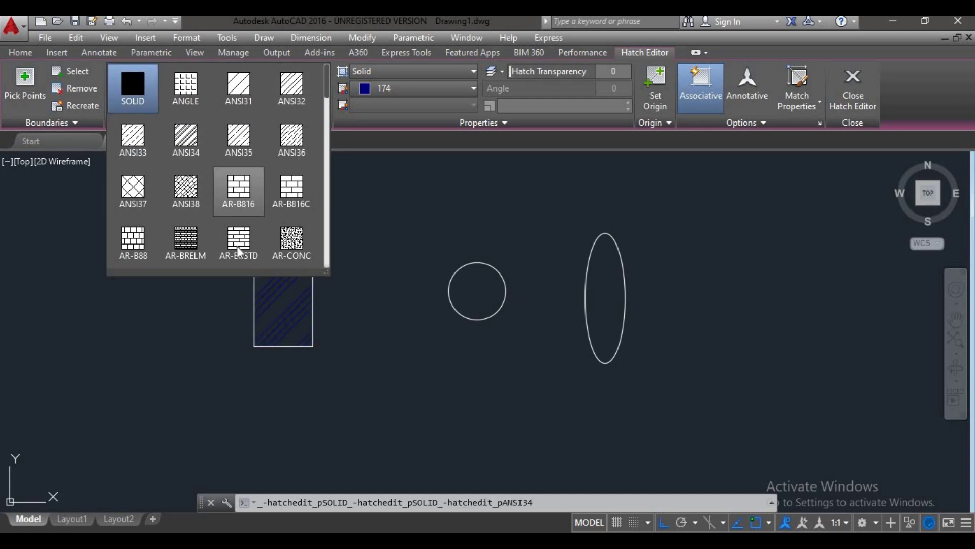
{"action": "scroll", "coordinate": [239, 251], "scroll_direction": "down", "scroll_amount": 1}
{"action": "left_click", "coordinate": [285, 241]}
{"action": "left_click", "coordinate": [133, 100]}
{"action": "left_click", "coordinate": [242, 140]}
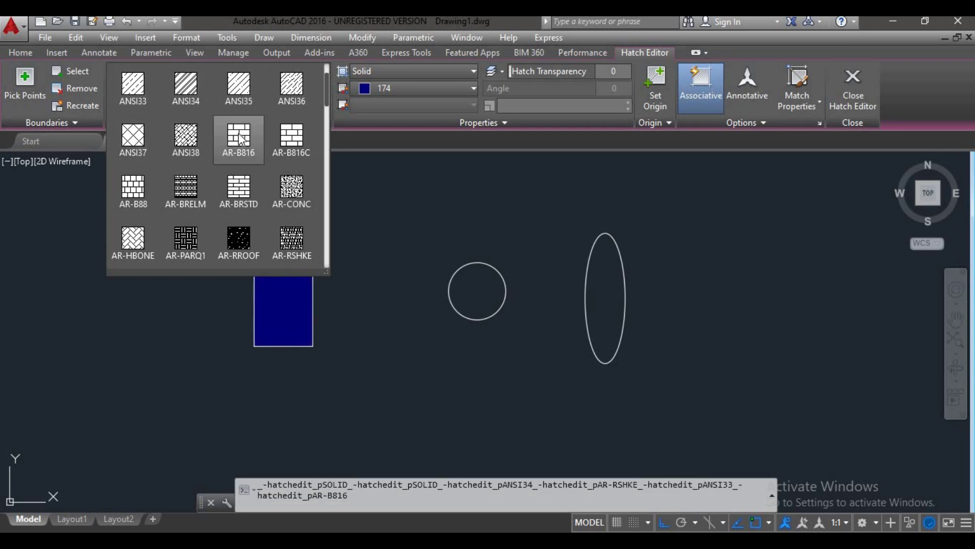
{"action": "left_click", "coordinate": [186, 137]}
{"action": "scroll", "coordinate": [152, 151], "scroll_direction": "up", "scroll_amount": 1}
{"action": "left_click", "coordinate": [143, 133]}
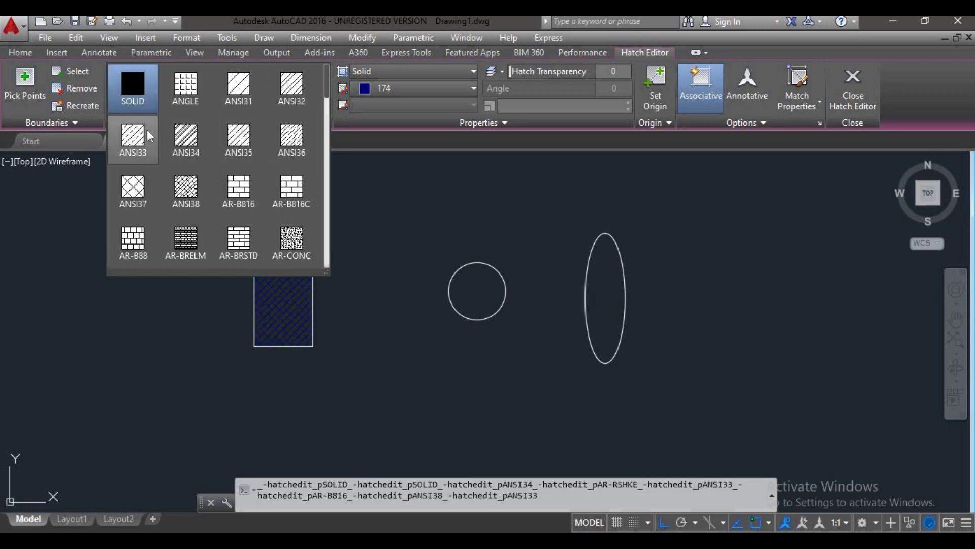
{"action": "left_click", "coordinate": [124, 87]}
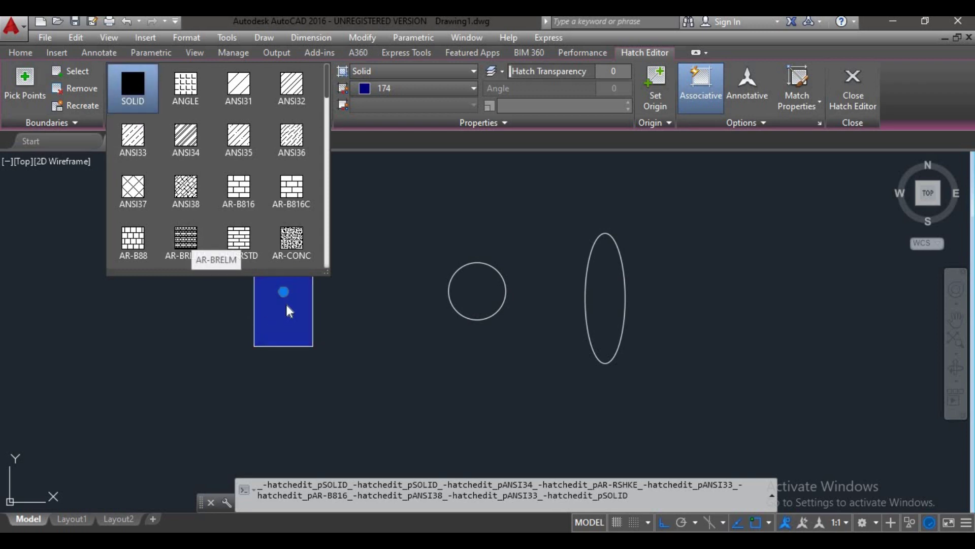
{"action": "left_click", "coordinate": [343, 186]}
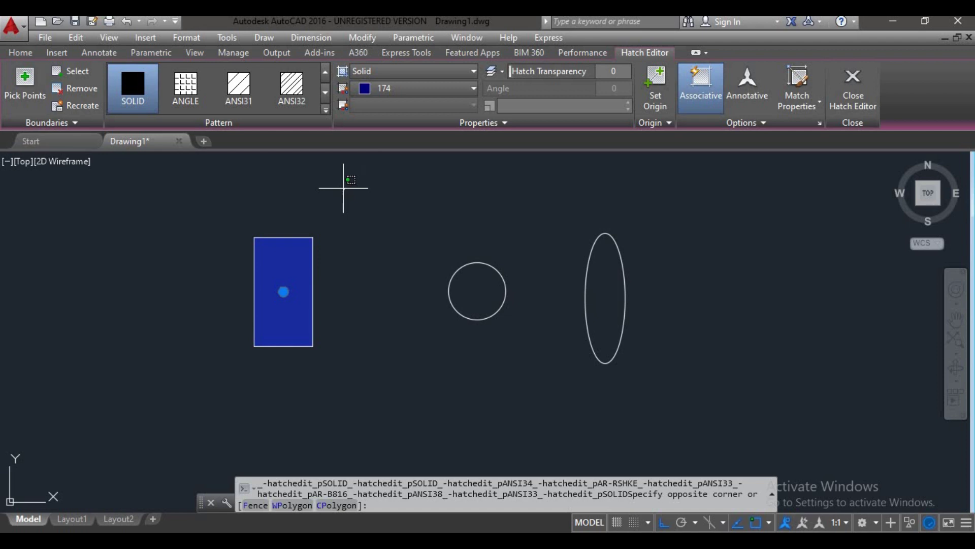
Step: Cancel the pending hatch edit and close the Layer Properties palette
{"action": "left_click", "coordinate": [342, 183]}
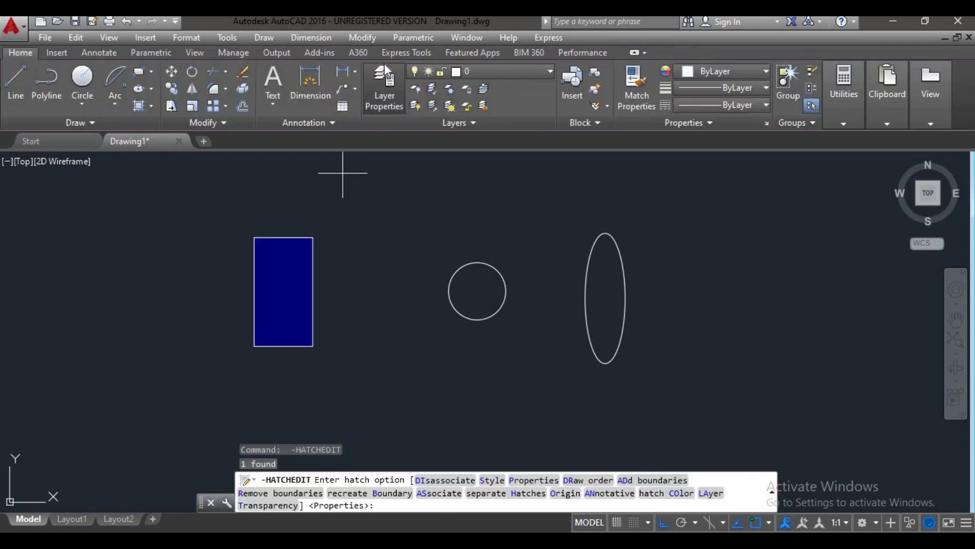
{"action": "left_click", "coordinate": [384, 86]}
{"action": "key", "text": "Escape"}
{"action": "key", "text": "Escape"}
{"action": "key", "text": "Escape"}
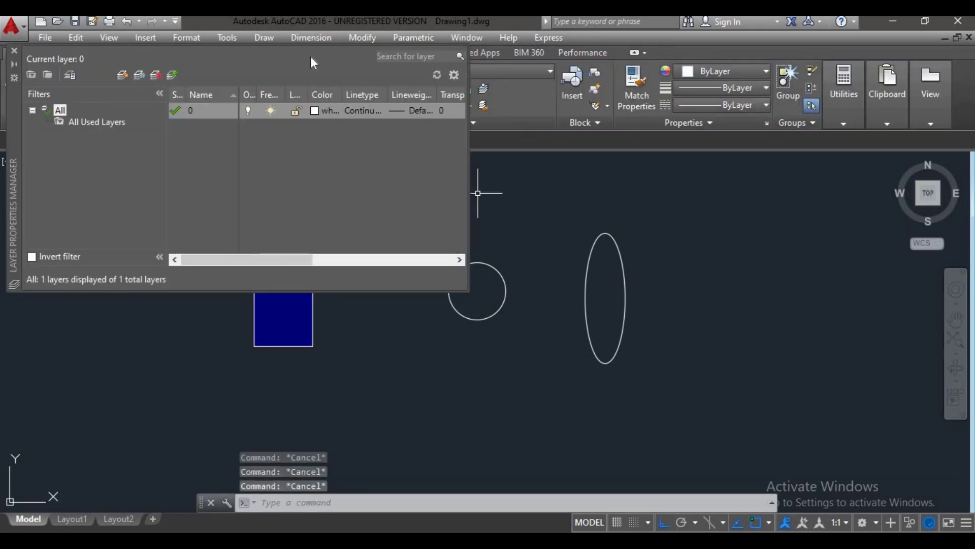
{"action": "left_click", "coordinate": [14, 50]}
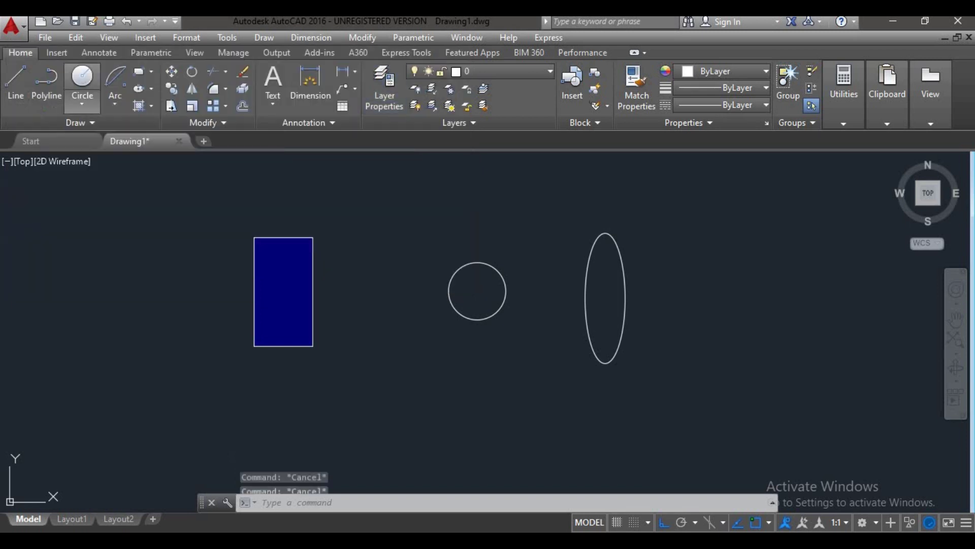
Step: Start a new hatch with H and show the hatch fill type choices
{"action": "type", "text": "h"}
{"action": "key", "text": "Return"}
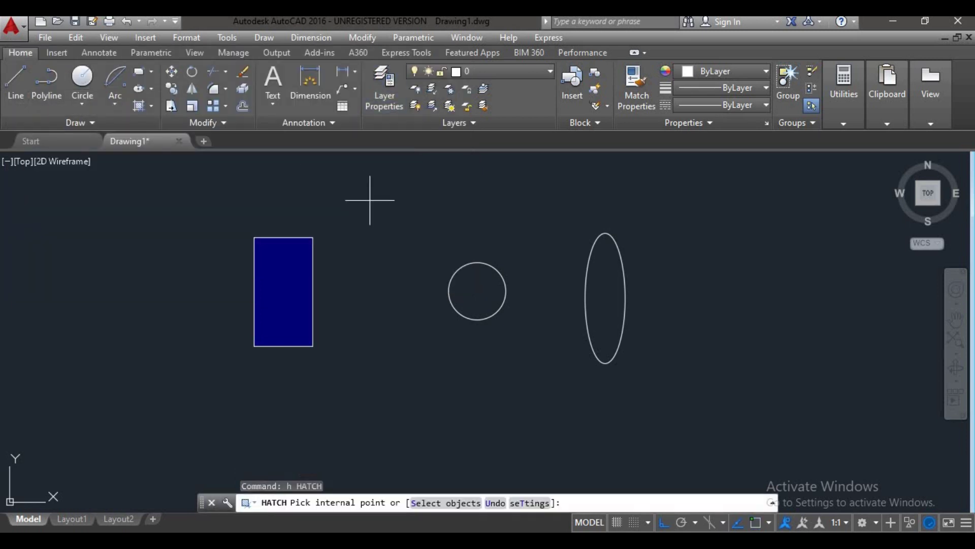
{"action": "left_click", "coordinate": [377, 71]}
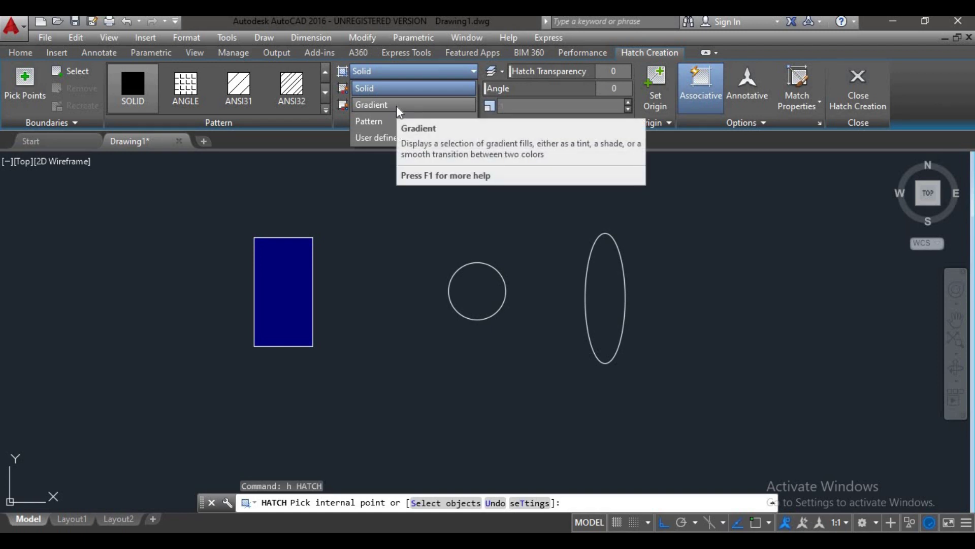
Step: Set the new hatch to Gradient type and scroll the pattern gallery to the GR_LINEAR Blue-to-Yellow entry
{"action": "left_click", "coordinate": [396, 106]}
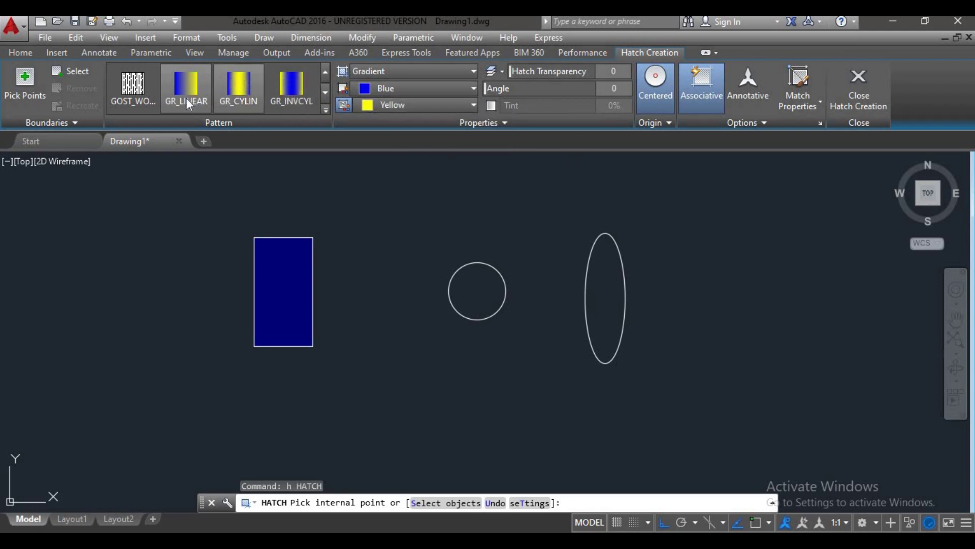
{"action": "left_click", "coordinate": [325, 110]}
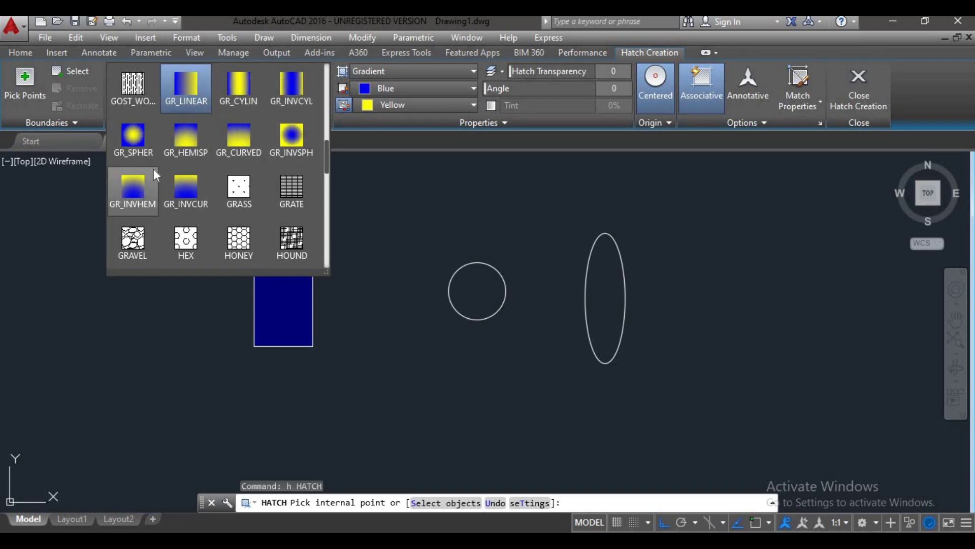
{"action": "scroll", "coordinate": [152, 147], "scroll_direction": "up", "scroll_amount": 5}
{"action": "scroll", "coordinate": [156, 112], "scroll_direction": "up", "scroll_amount": 4}
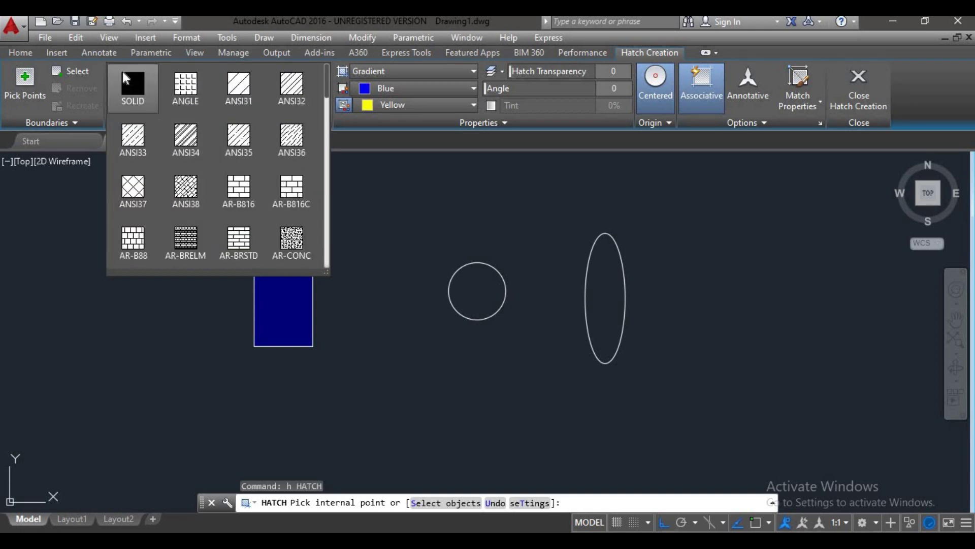
{"action": "scroll", "coordinate": [147, 107], "scroll_direction": "down", "scroll_amount": 3}
{"action": "scroll", "coordinate": [173, 135], "scroll_direction": "down", "scroll_amount": 3}
{"action": "scroll", "coordinate": [203, 162], "scroll_direction": "down", "scroll_amount": 1}
{"action": "scroll", "coordinate": [219, 152], "scroll_direction": "down", "scroll_amount": 1}
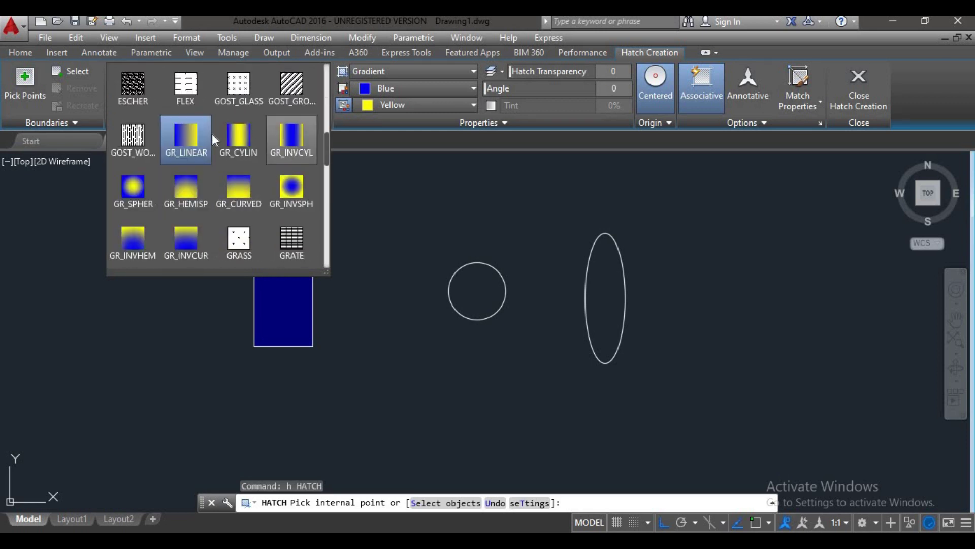
{"action": "scroll", "coordinate": [239, 102], "scroll_direction": "up", "scroll_amount": 2}
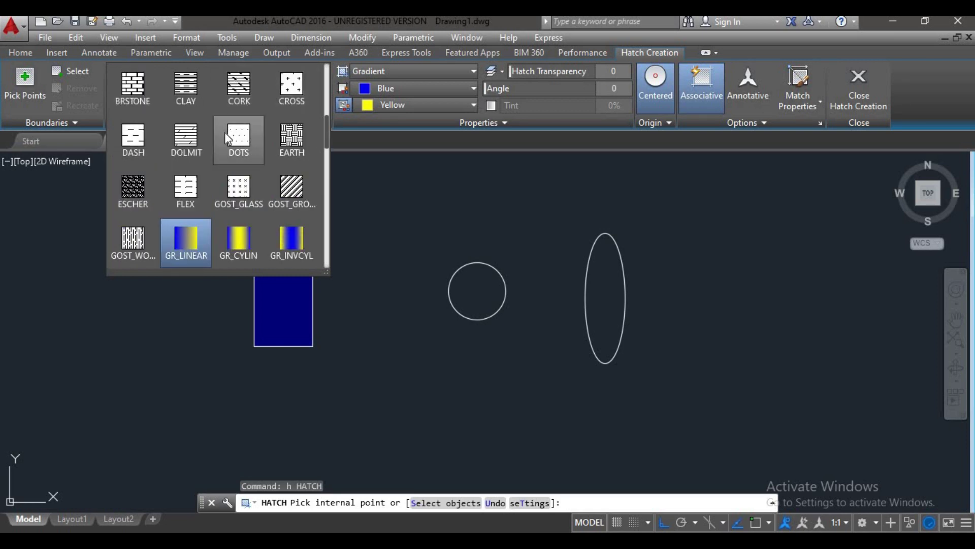
{"action": "scroll", "coordinate": [258, 182], "scroll_direction": "down", "scroll_amount": 1}
{"action": "scroll", "coordinate": [258, 188], "scroll_direction": "down", "scroll_amount": 1}
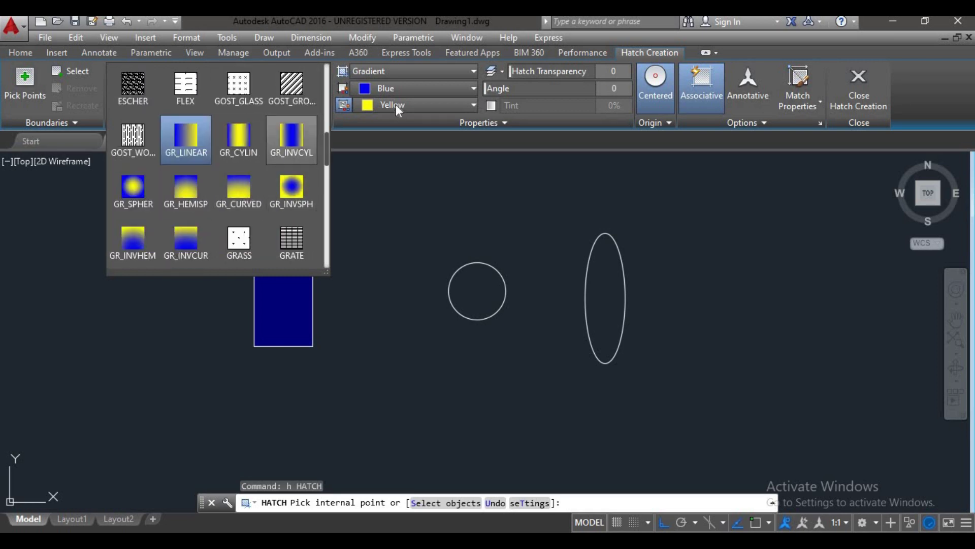
Step: Keep GR_LINEAR and pick inside the circle to fill it with the Blue-to-Yellow gradient
{"action": "left_click", "coordinate": [187, 141]}
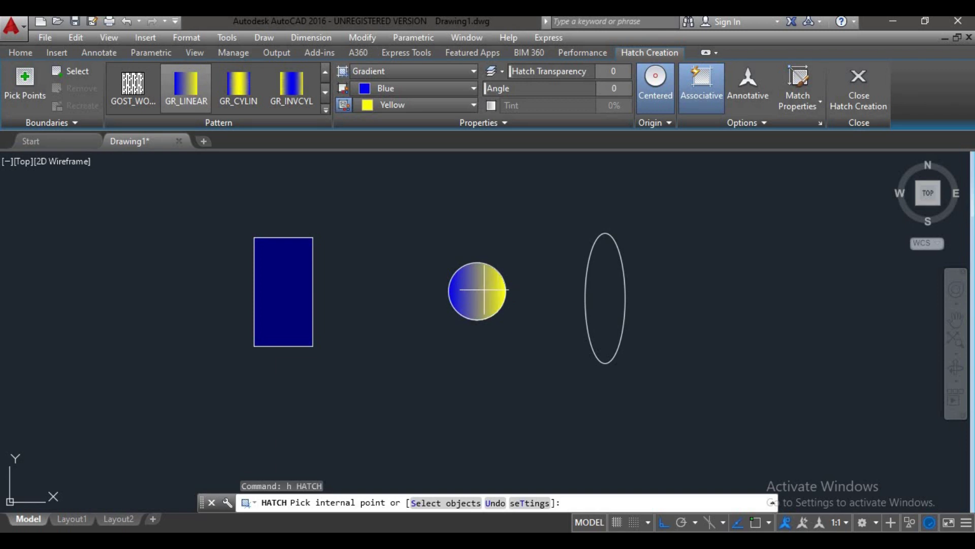
{"action": "left_click", "coordinate": [480, 291]}
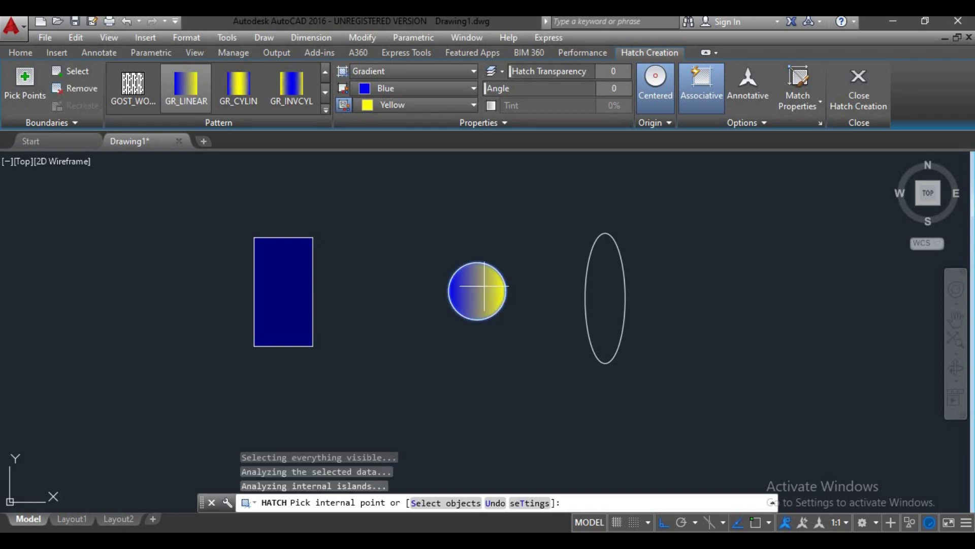
{"action": "left_click", "coordinate": [160, 93]}
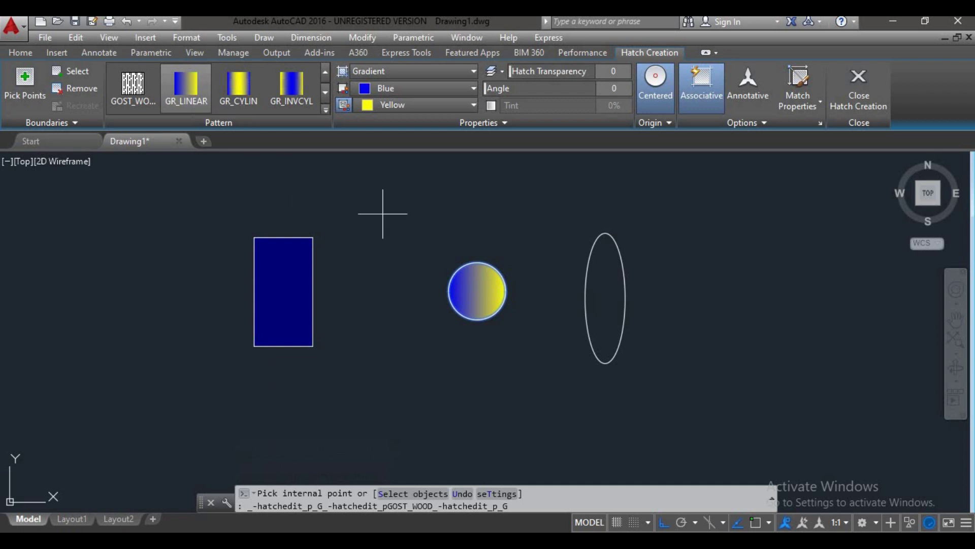
{"action": "left_click", "coordinate": [476, 279]}
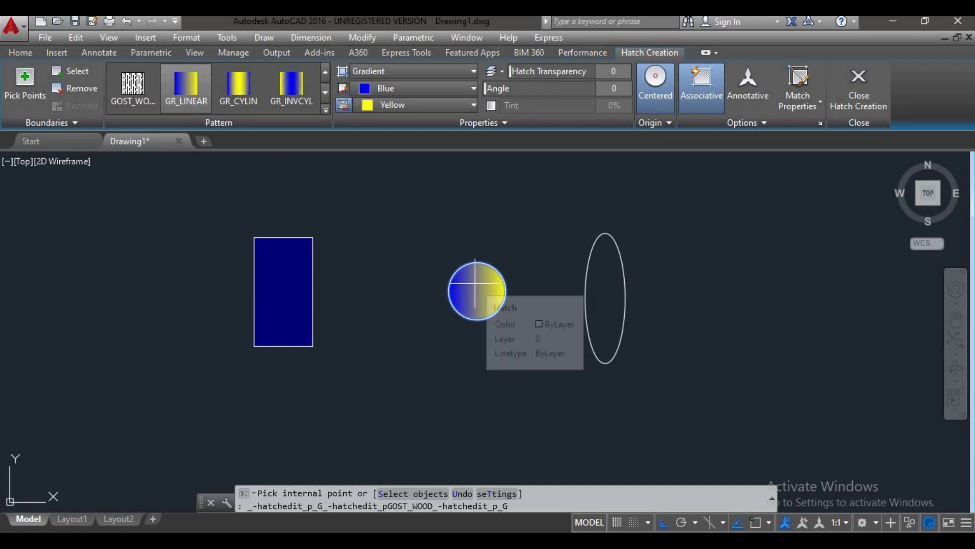
{"action": "left_click", "coordinate": [398, 92]}
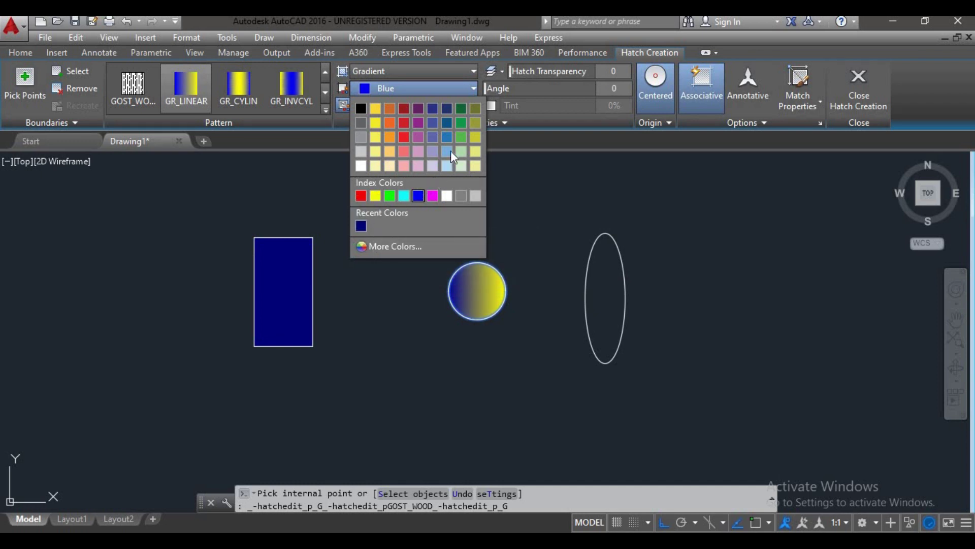
Step: Set gradient colour 1 to red and colour 2 to cyan
{"action": "left_click", "coordinate": [403, 124]}
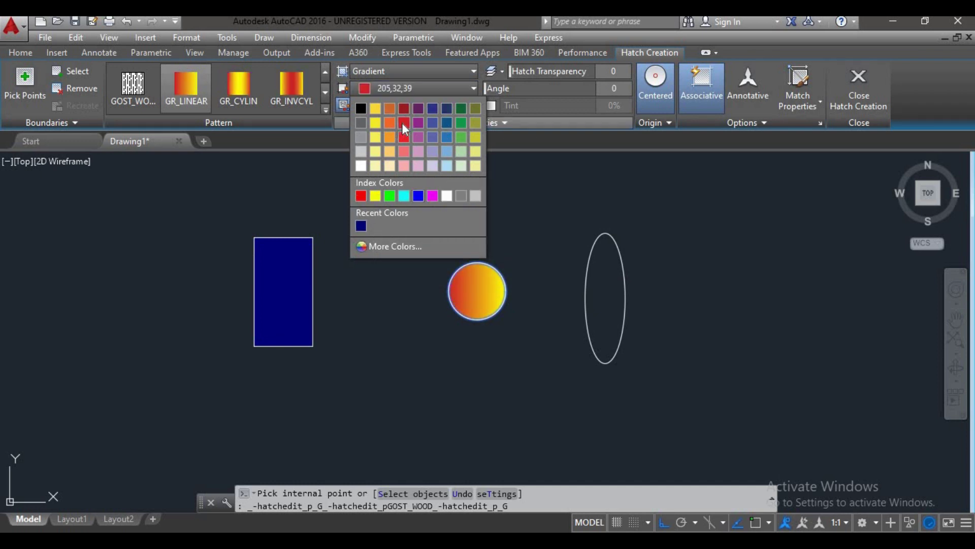
{"action": "left_click", "coordinate": [400, 106]}
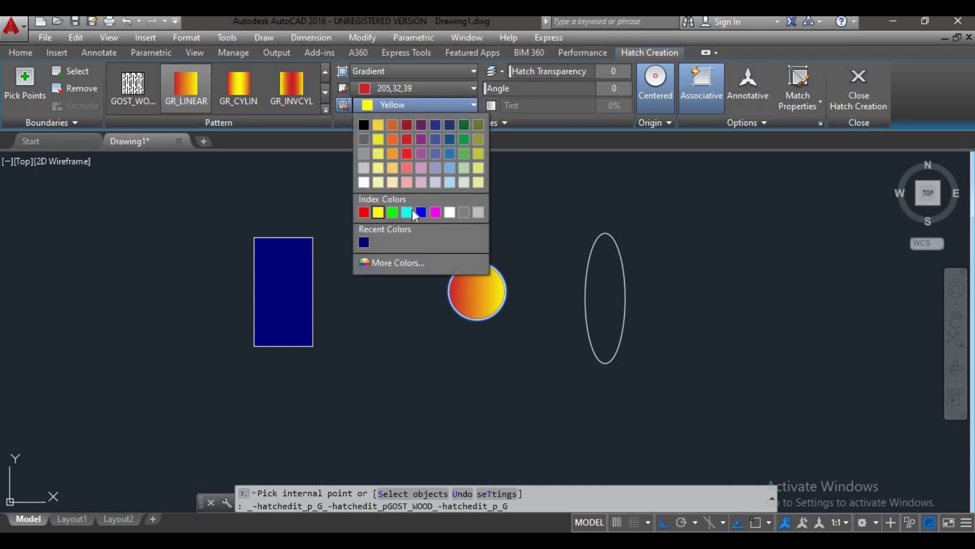
{"action": "left_click", "coordinate": [406, 212]}
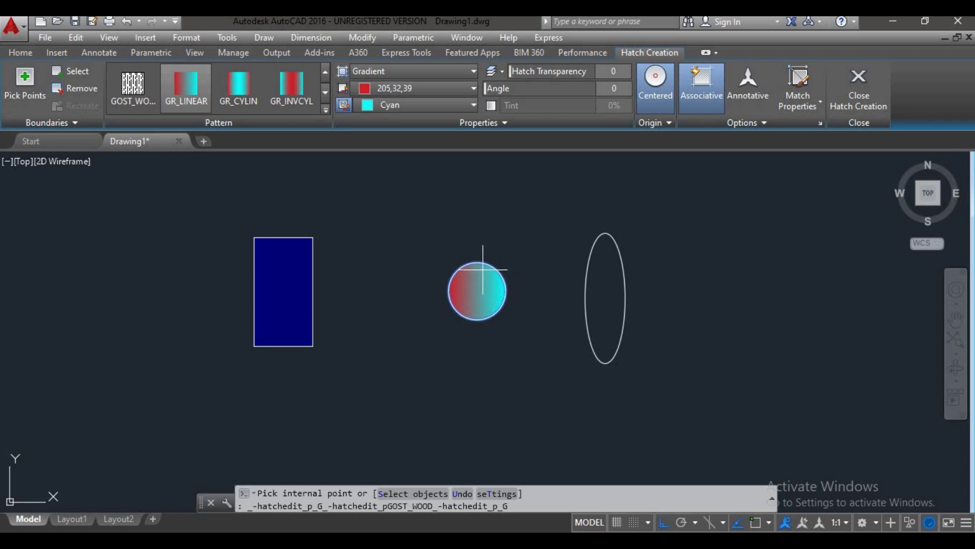
Step: Switch the circle's gradient to GR_INVCUR, finish the hatch, and pan the circle left
{"action": "left_click", "coordinate": [326, 110]}
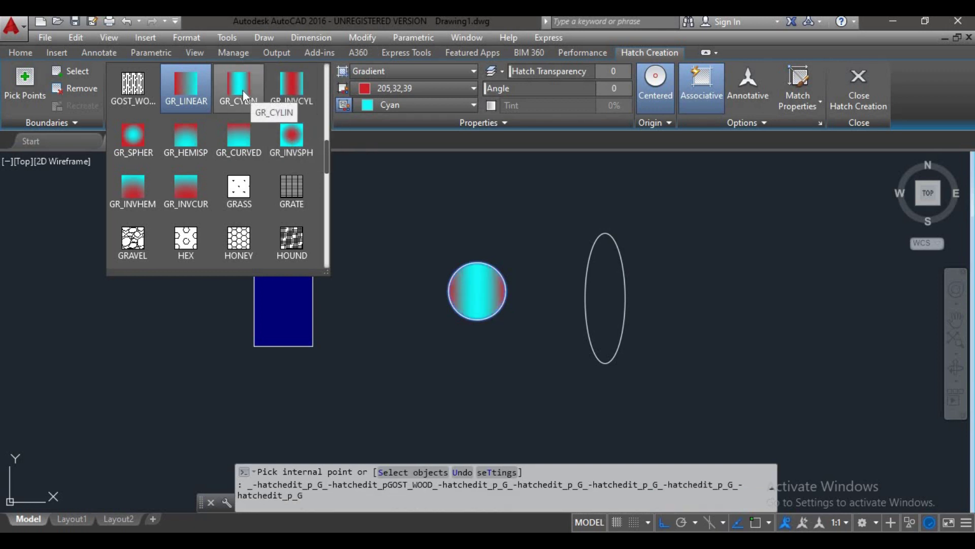
{"action": "scroll", "coordinate": [487, 255], "scroll_direction": "up", "scroll_amount": 4}
{"action": "scroll", "coordinate": [477, 279], "scroll_direction": "up", "scroll_amount": 2}
{"action": "scroll", "coordinate": [501, 271], "scroll_direction": "down", "scroll_amount": 3}
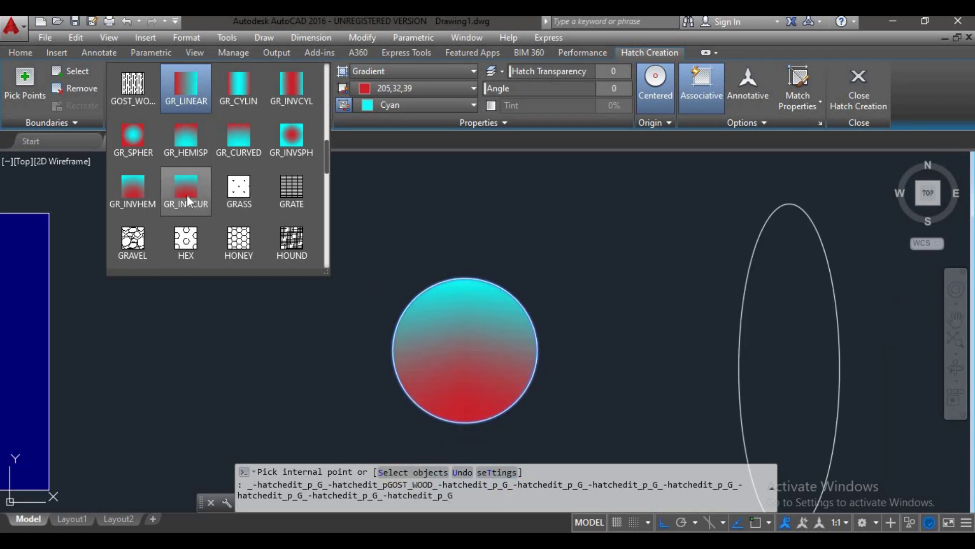
{"action": "left_click", "coordinate": [187, 195]}
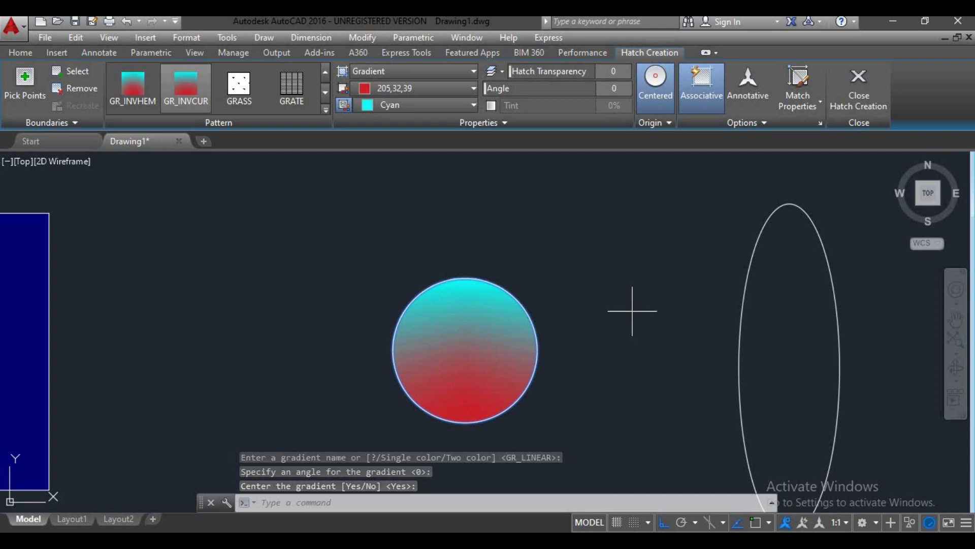
{"action": "key", "text": "Return"}
{"action": "mouse_move", "coordinate": [465, 378]}
{"action": "middle_mouse_down"}
{"action": "mouse_move", "coordinate": [359, 320]}
{"action": "mouse_move", "coordinate": [351, 330]}
{"action": "middle_mouse_up"}
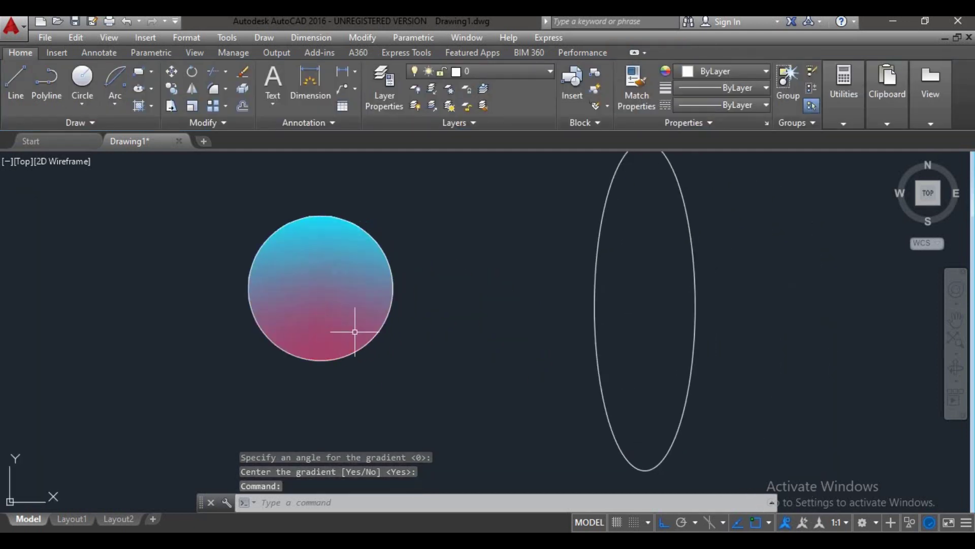
Step: Start another hatch command and check its fill type options
{"action": "type", "text": "h"}
{"action": "key", "text": "Return"}
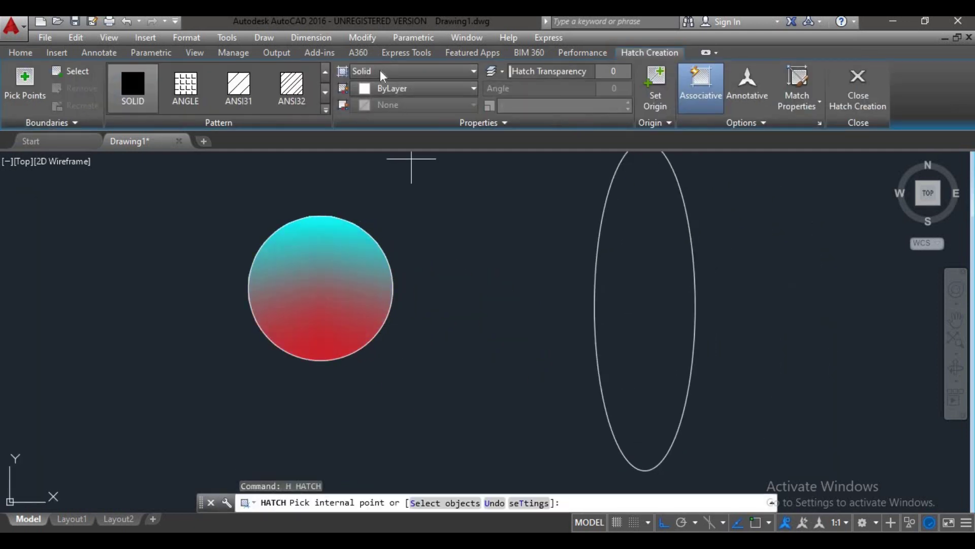
{"action": "left_click", "coordinate": [396, 71]}
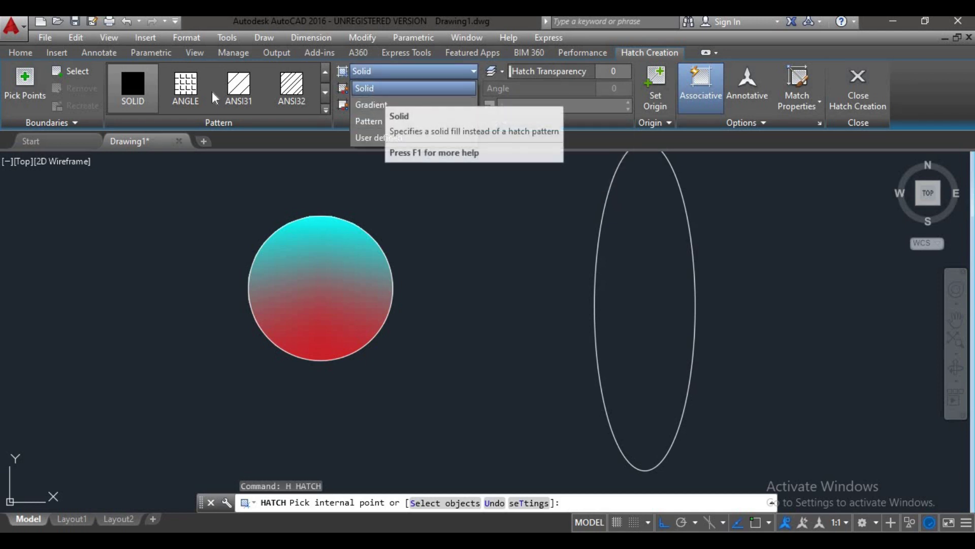
{"action": "left_click", "coordinate": [327, 110]}
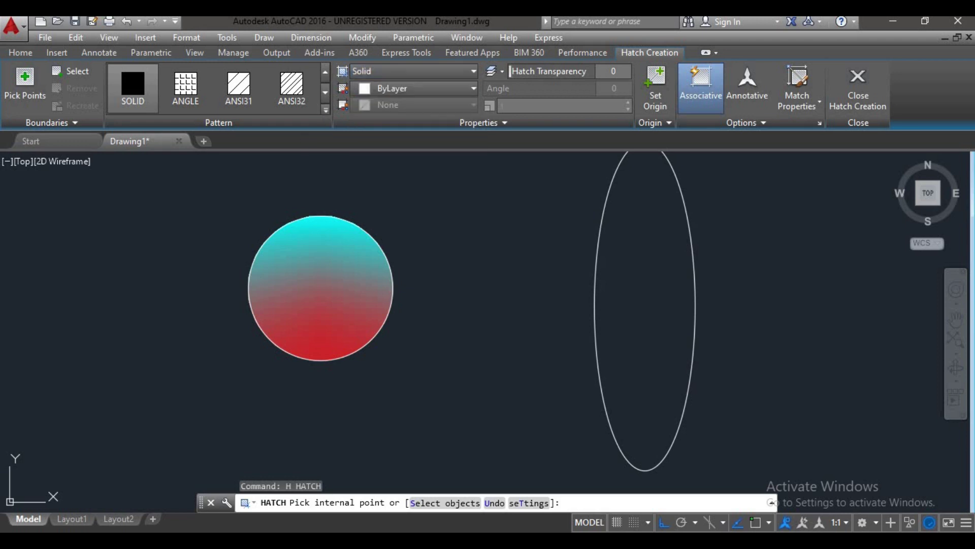
Step: Scroll through the full pattern gallery, then change the hatch type from Solid to Pattern
{"action": "left_click", "coordinate": [326, 111]}
{"action": "scroll", "coordinate": [245, 178], "scroll_direction": "down", "scroll_amount": 2}
{"action": "scroll", "coordinate": [245, 177], "scroll_direction": "down", "scroll_amount": 4}
{"action": "scroll", "coordinate": [243, 193], "scroll_direction": "down", "scroll_amount": 1}
{"action": "scroll", "coordinate": [241, 192], "scroll_direction": "down", "scroll_amount": 1}
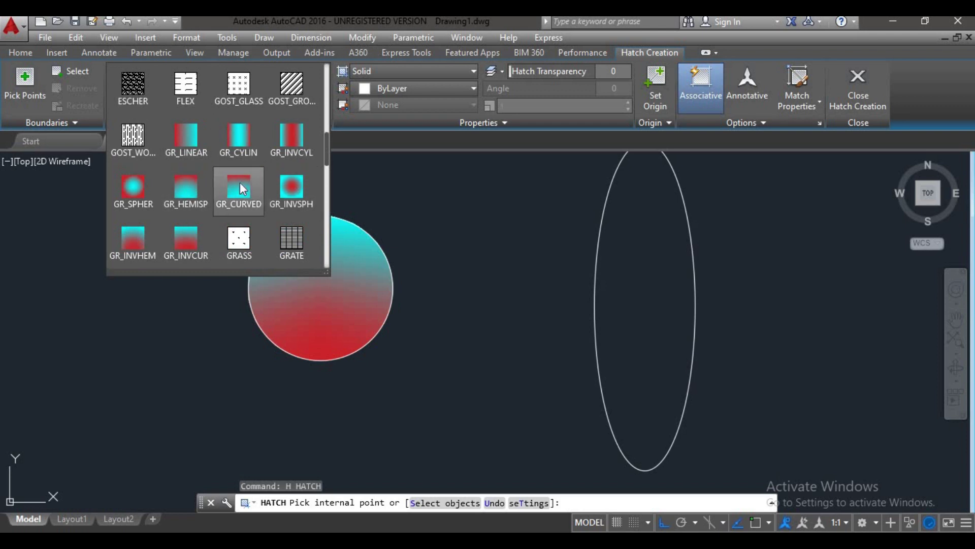
{"action": "scroll", "coordinate": [240, 182], "scroll_direction": "down", "scroll_amount": 1}
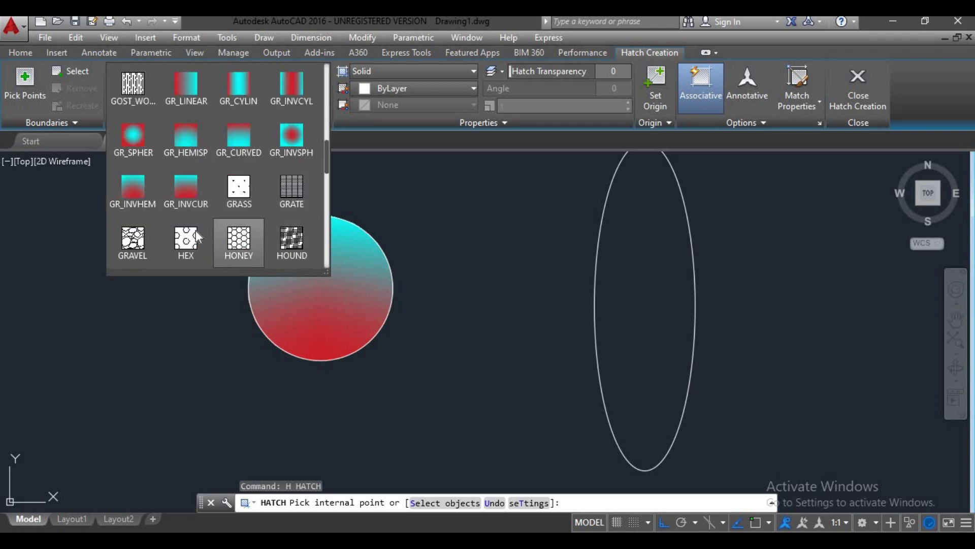
{"action": "scroll", "coordinate": [195, 239], "scroll_direction": "down", "scroll_amount": 1}
{"action": "scroll", "coordinate": [195, 239], "scroll_direction": "down", "scroll_amount": 1}
{"action": "scroll", "coordinate": [213, 216], "scroll_direction": "down", "scroll_amount": 1}
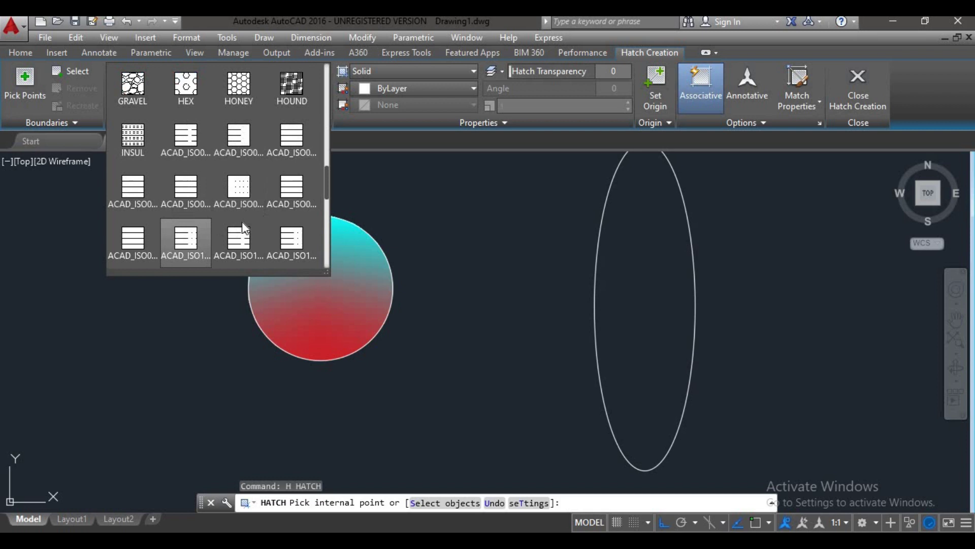
{"action": "left_click", "coordinate": [419, 74]}
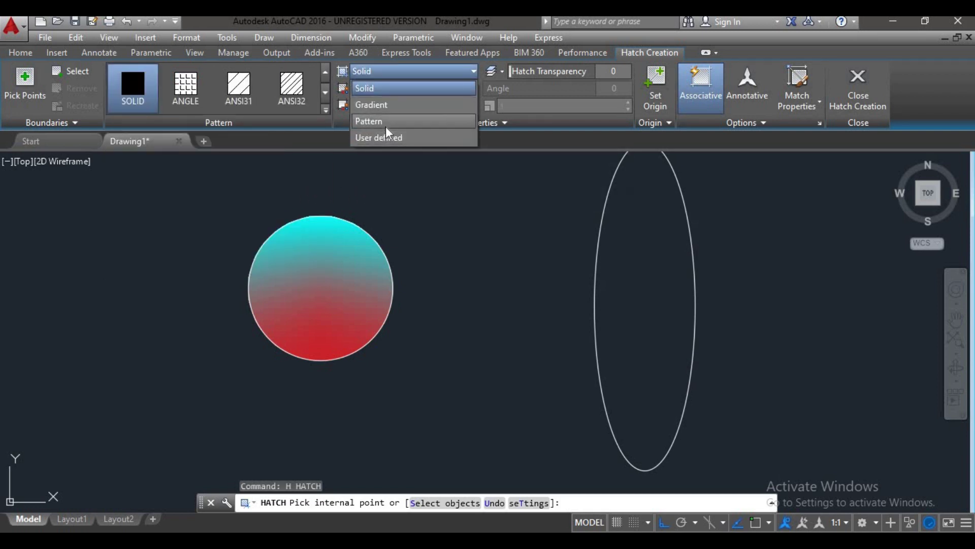
{"action": "left_click", "coordinate": [385, 126]}
Step: Centre the ellipse in view and hatch it with the ANGLE pattern
{"action": "scroll", "coordinate": [588, 279], "scroll_direction": "down", "scroll_amount": 2}
{"action": "middle_click_drag", "start_coordinate": [587, 279], "coordinate": [445, 268]}
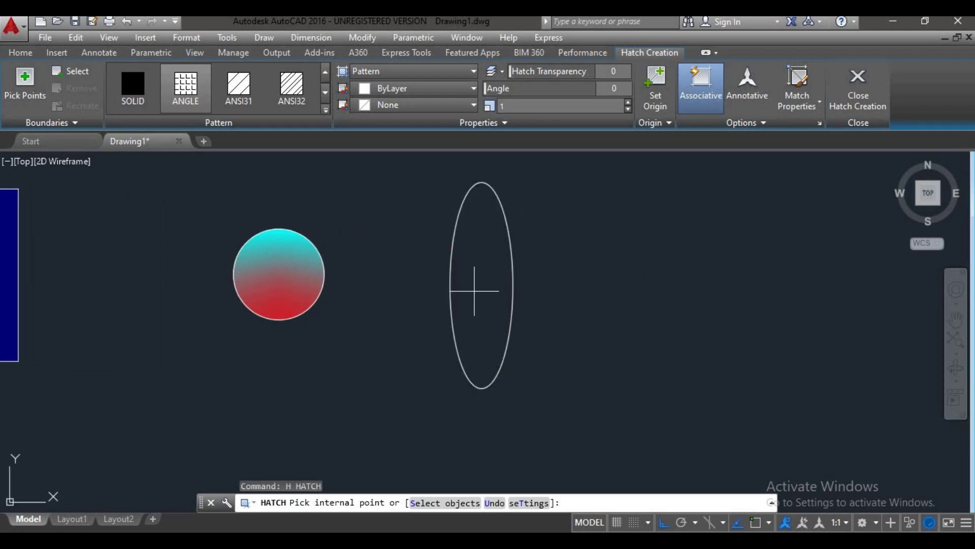
{"action": "left_click", "coordinate": [474, 290]}
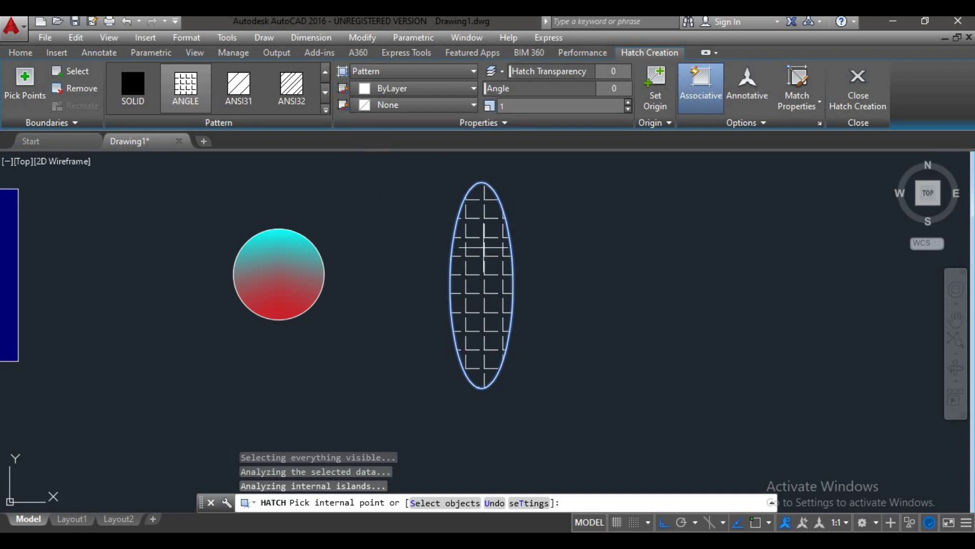
{"action": "left_click", "coordinate": [189, 104]}
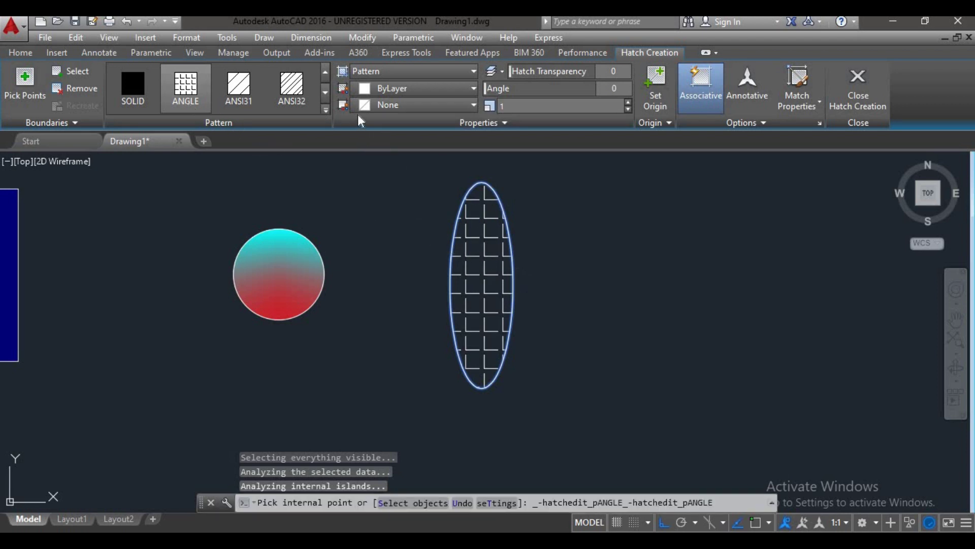
{"action": "left_click", "coordinate": [326, 111]}
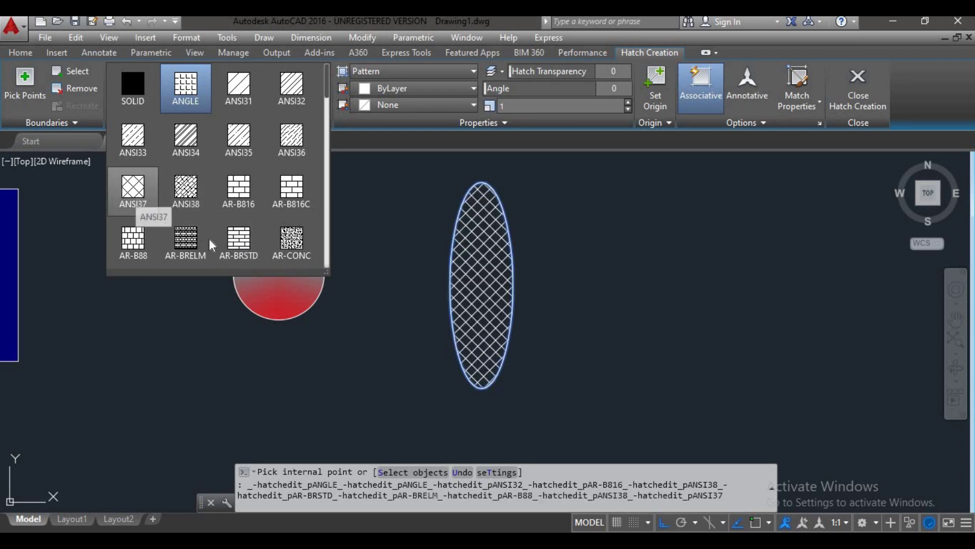
Step: Switch the ellipse's hatch to the AR-BRSTD brick pattern
{"action": "left_click", "coordinate": [239, 249]}
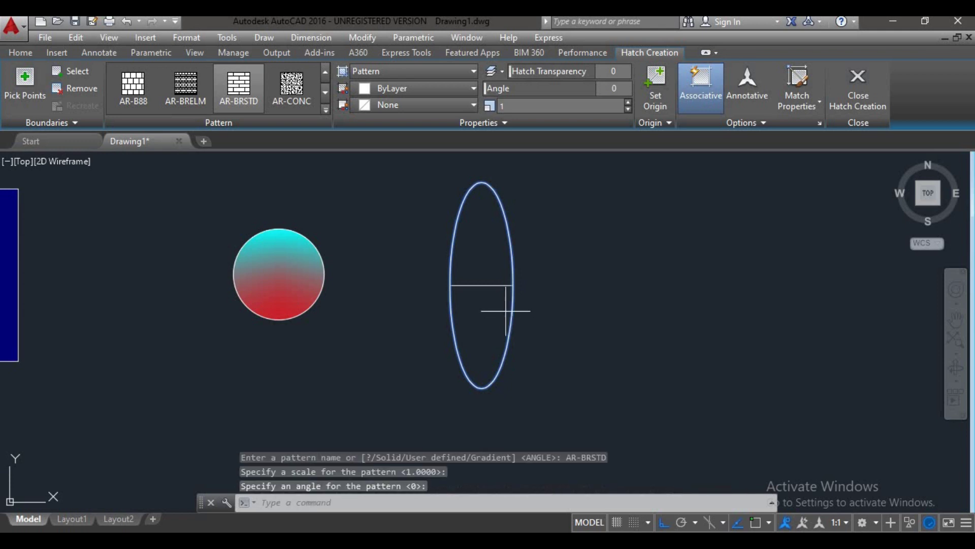
{"action": "left_click", "coordinate": [236, 96]}
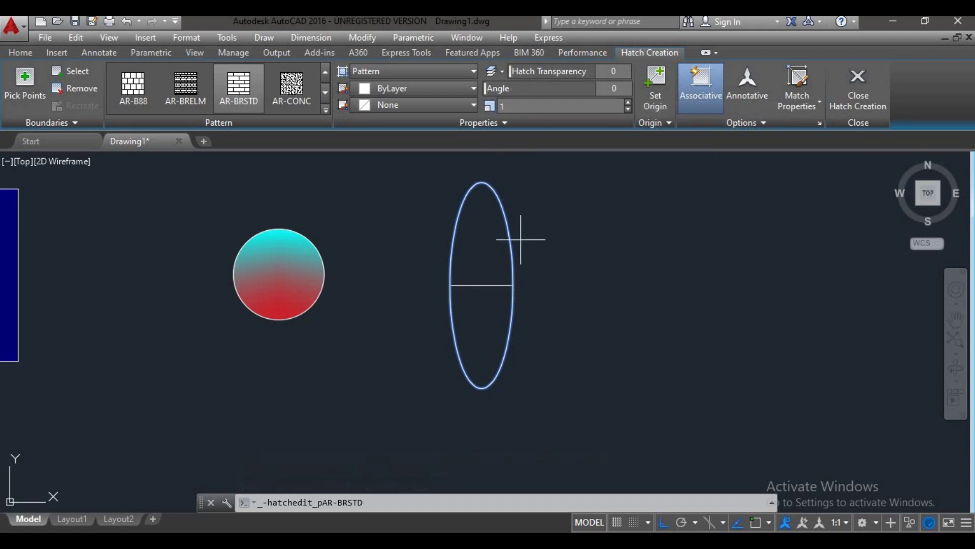
{"action": "left_click", "coordinate": [482, 288]}
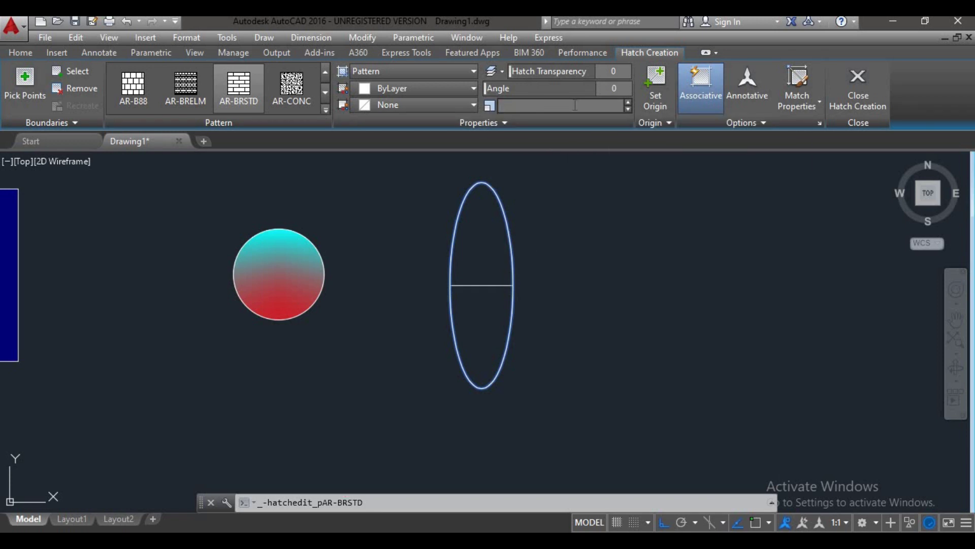
{"action": "type", "text": "2"}
Step: Try brick hatch scales 0.2, 0.1 and 0.01, then settle on 0.08 for the ellipse
{"action": "key", "text": "Return"}
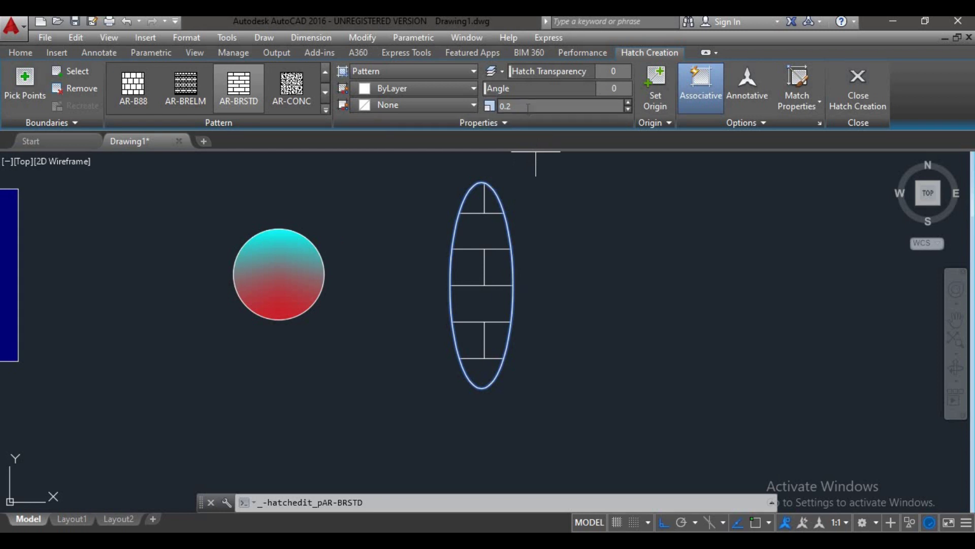
{"action": "key", "text": "Return"}
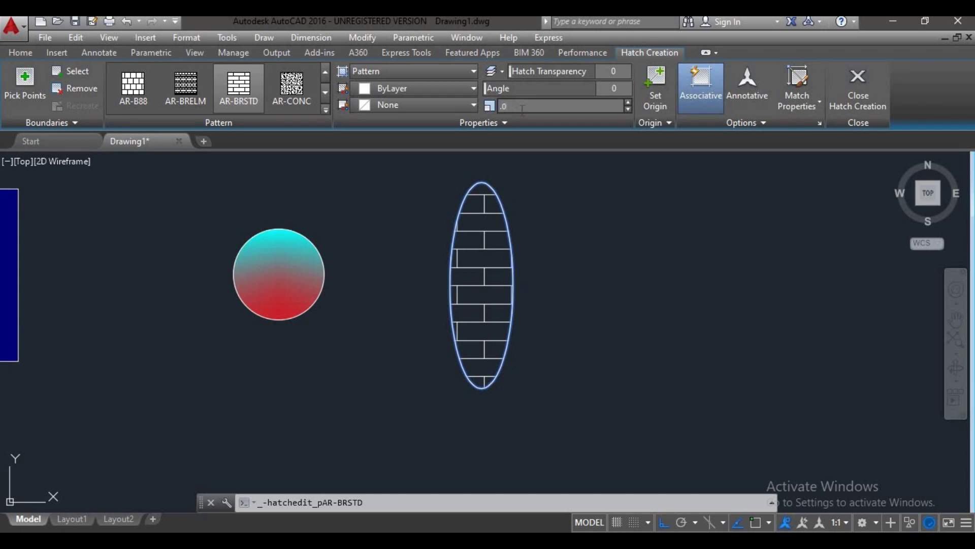
{"action": "key", "text": "Return"}
{"action": "scroll", "coordinate": [513, 327], "scroll_direction": "up", "scroll_amount": 2}
{"action": "scroll", "coordinate": [508, 320], "scroll_direction": "up", "scroll_amount": 2}
{"action": "scroll", "coordinate": [534, 284], "scroll_direction": "down", "scroll_amount": 2}
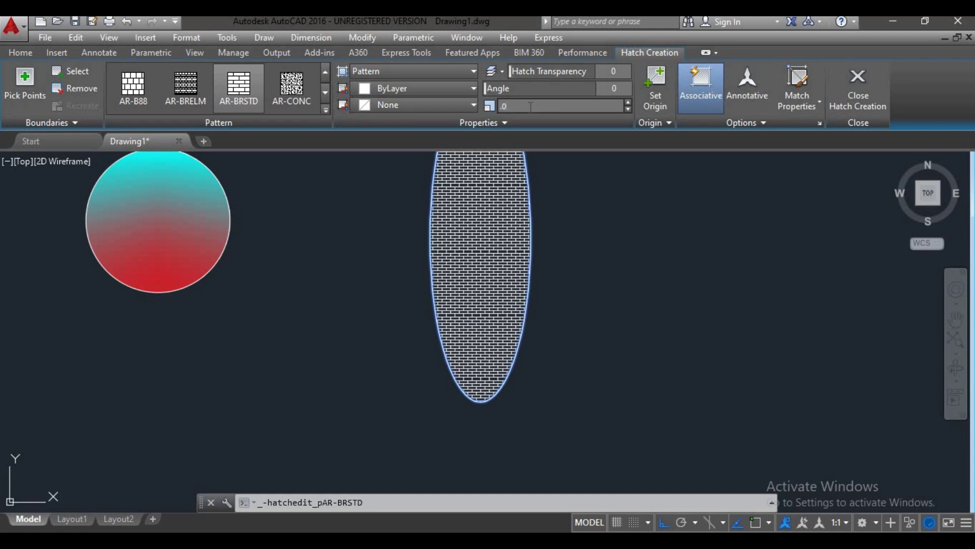
{"action": "type", "text": ".08"}
{"action": "key", "text": "Return"}
{"action": "scroll", "coordinate": [478, 292], "scroll_direction": "down", "scroll_amount": 1}
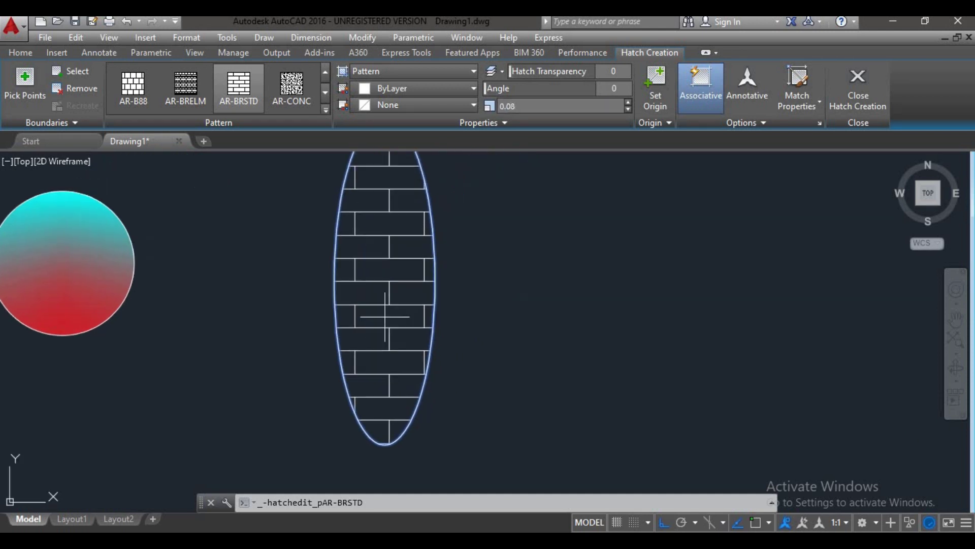
{"action": "scroll", "coordinate": [413, 324], "scroll_direction": "down", "scroll_amount": 1}
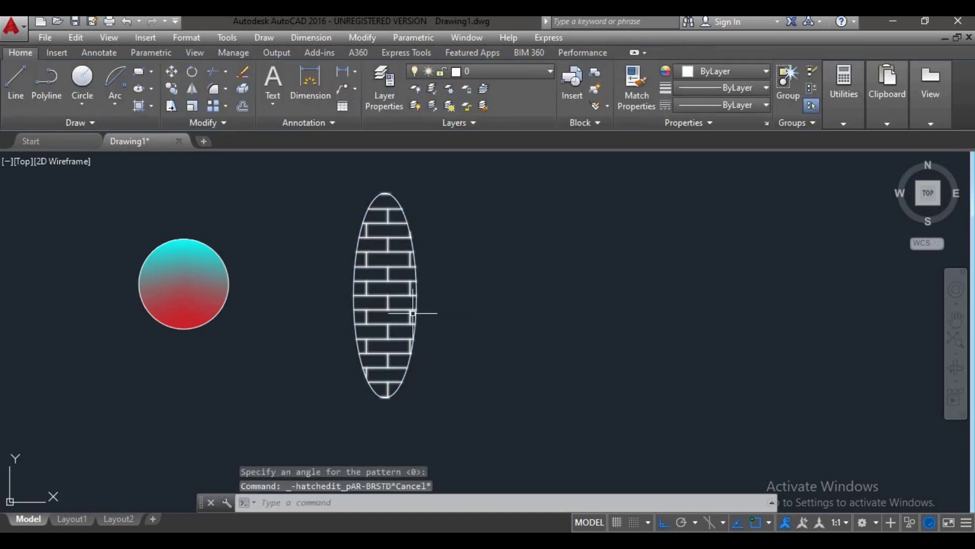
Step: Finish the ellipse's brick hatch and start a new hatch with H
{"action": "key", "text": "Return"}
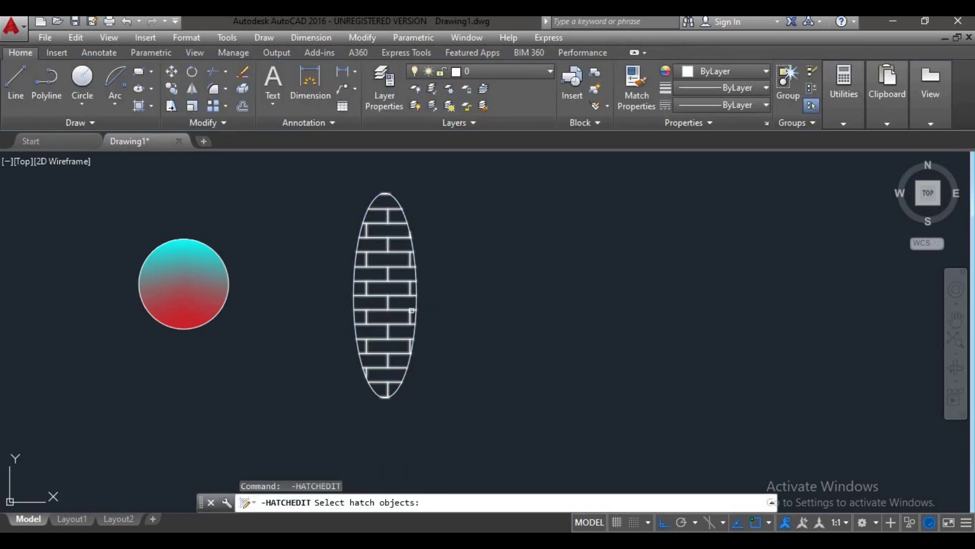
{"action": "key", "text": "Escape"}
{"action": "type", "text": "h"}
{"action": "key", "text": "Return"}
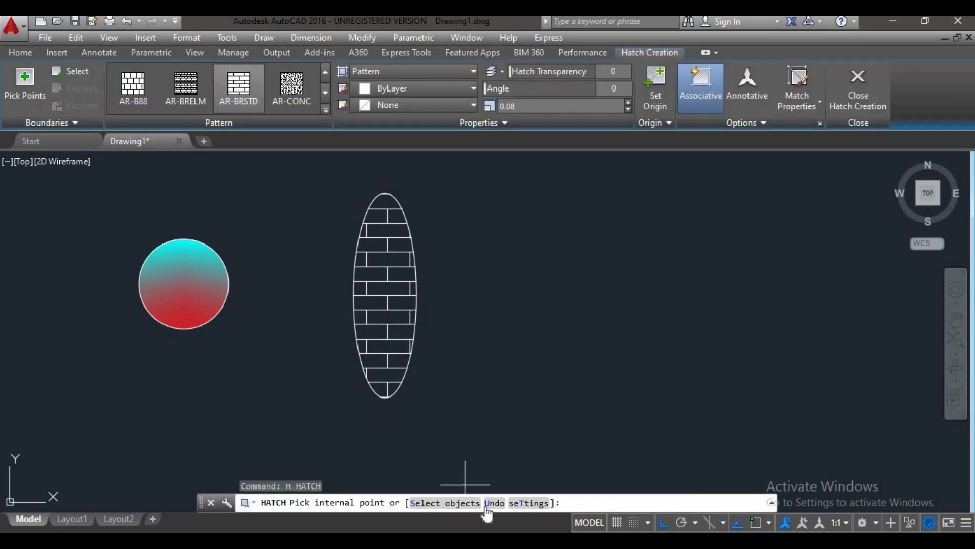
Step: Review the Hatch and Gradient settings (AR-BRSTD, scale 0.08), then close the dialog
{"action": "left_click", "coordinate": [522, 503]}
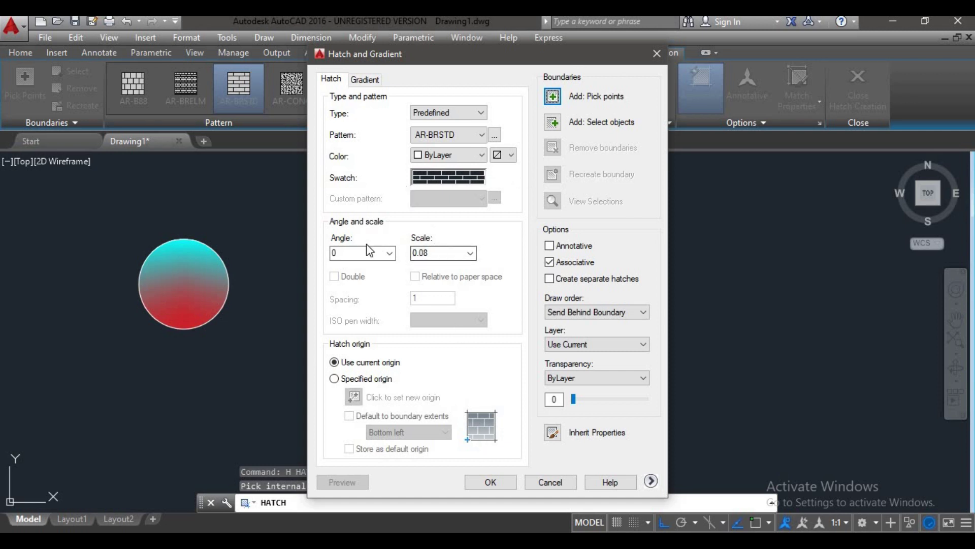
{"action": "left_click_drag", "start_coordinate": [461, 54], "coordinate": [510, 164]}
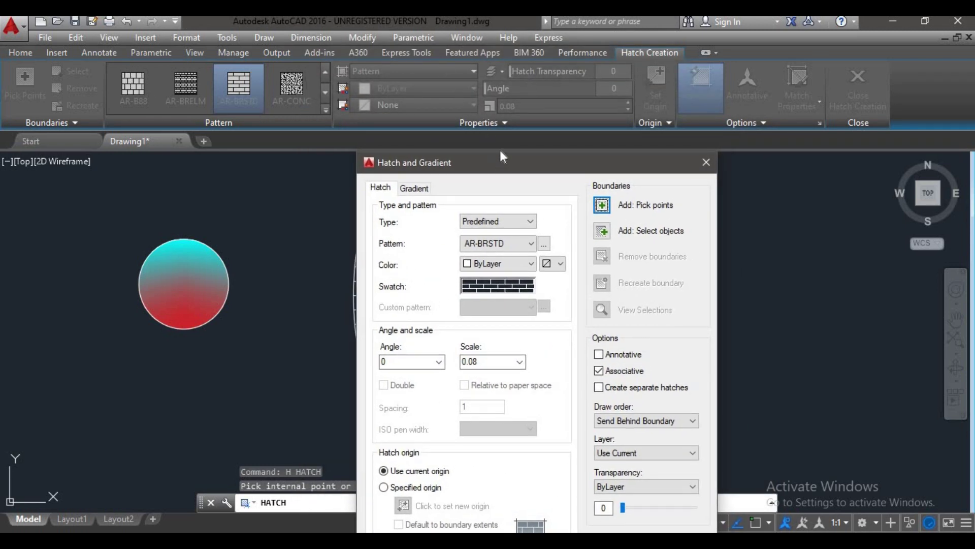
{"action": "left_click_drag", "start_coordinate": [498, 159], "coordinate": [445, 73]}
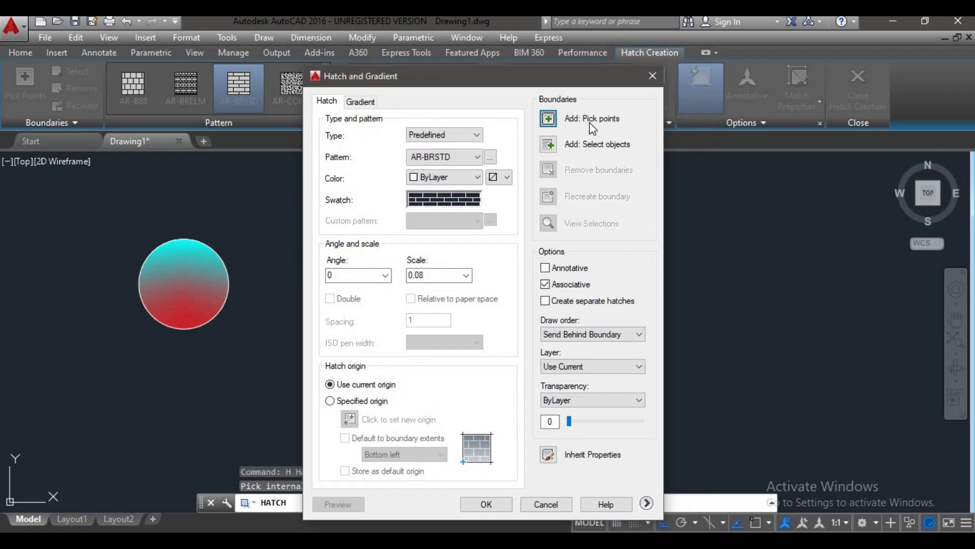
{"action": "left_click", "coordinate": [549, 120]}
{"action": "left_click_drag", "start_coordinate": [526, 86], "coordinate": [631, 111]}
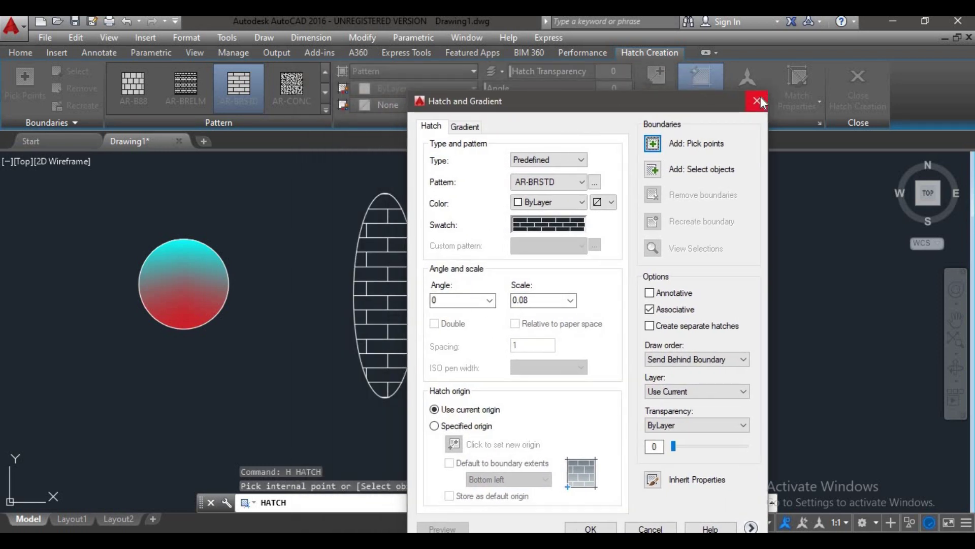
{"action": "left_click", "coordinate": [758, 99]}
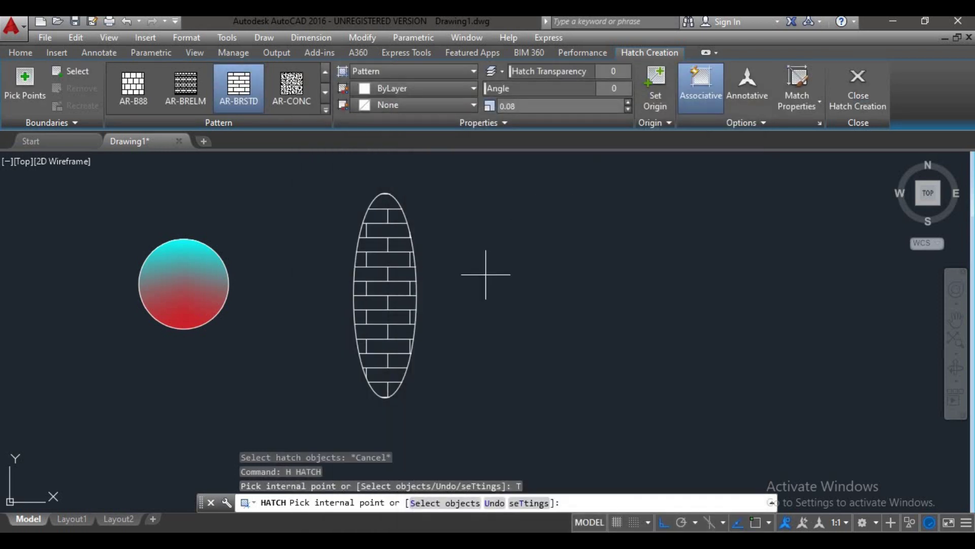
Step: Cancel the pending hatch and pan and zoom out to show the rectangle, circle and ellipse
{"action": "key", "text": "Escape"}
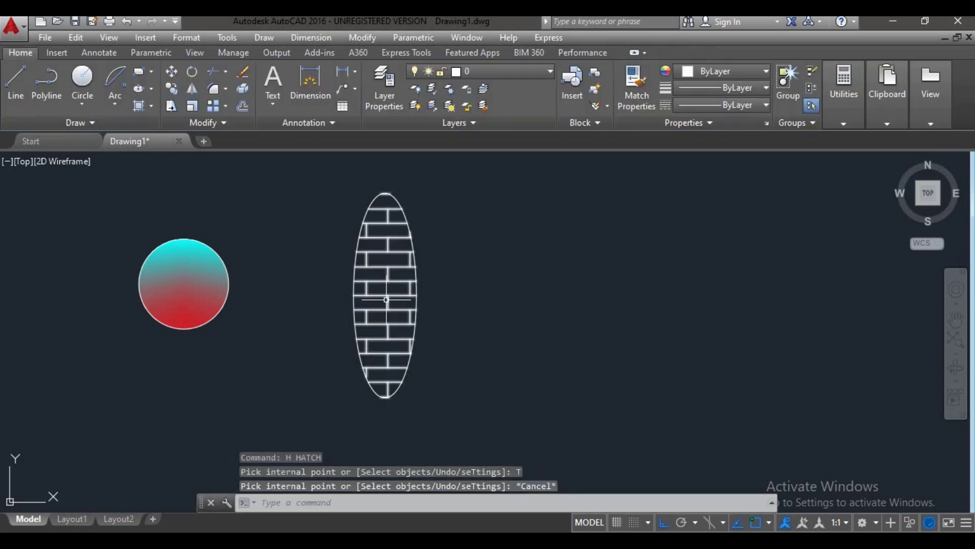
{"action": "middle_click_drag", "start_coordinate": [385, 300], "coordinate": [517, 271]}
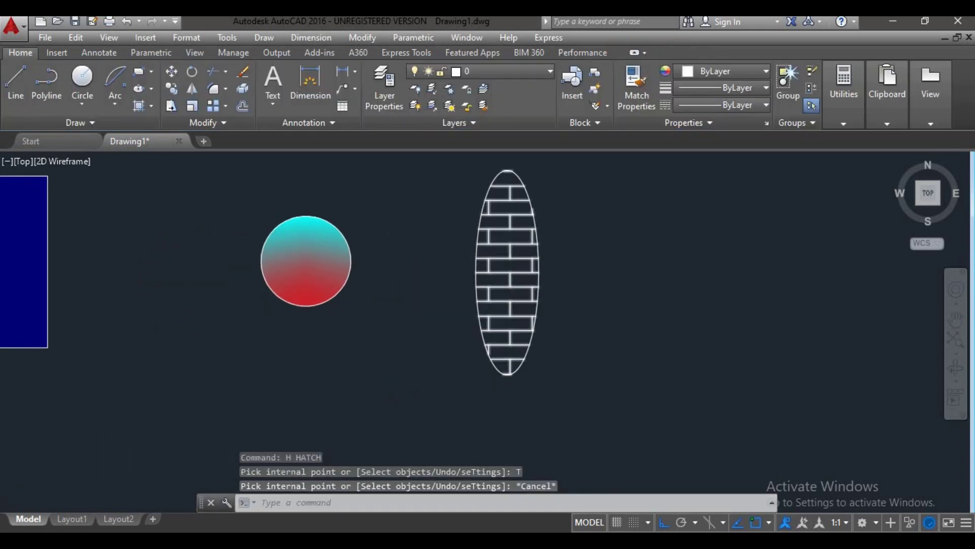
{"action": "scroll", "coordinate": [721, 282], "scroll_direction": "down", "scroll_amount": 2}
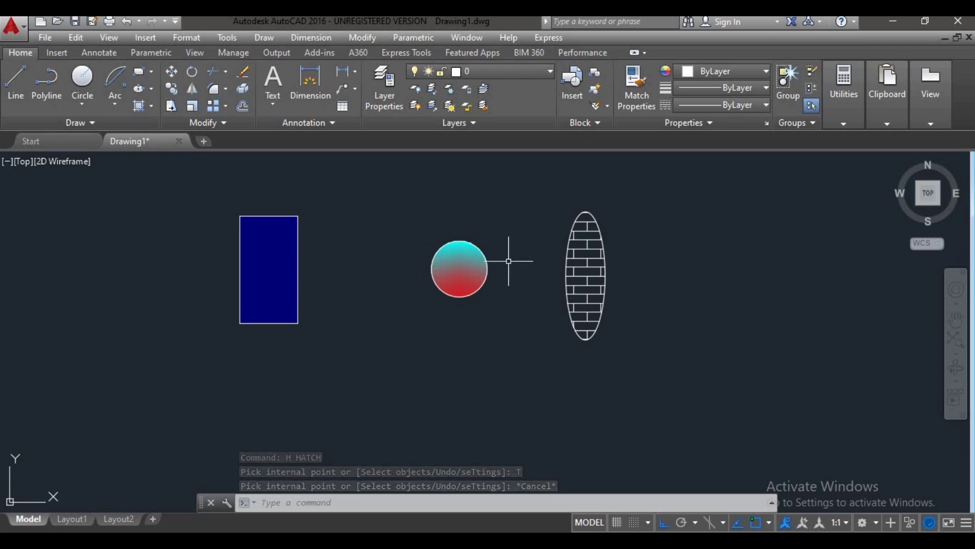